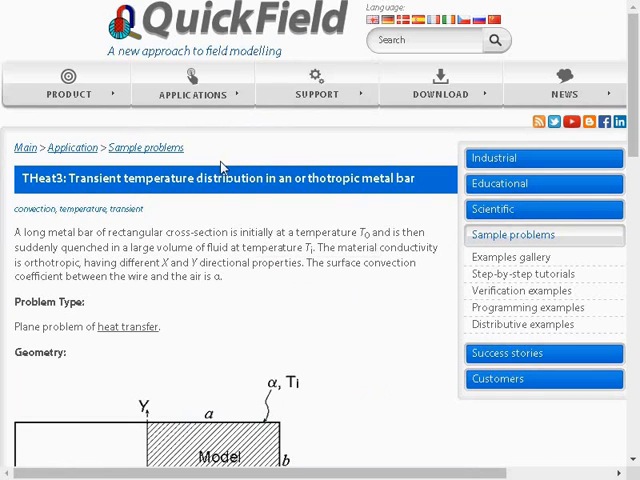
scroll(225, 155, down, 2)
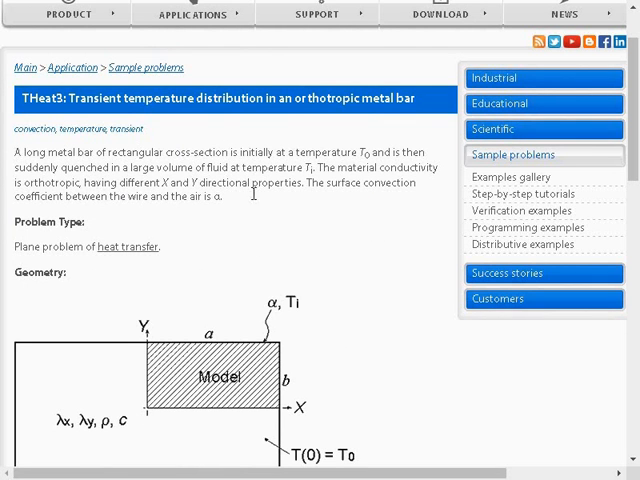
scroll(250, 210, down, 2)
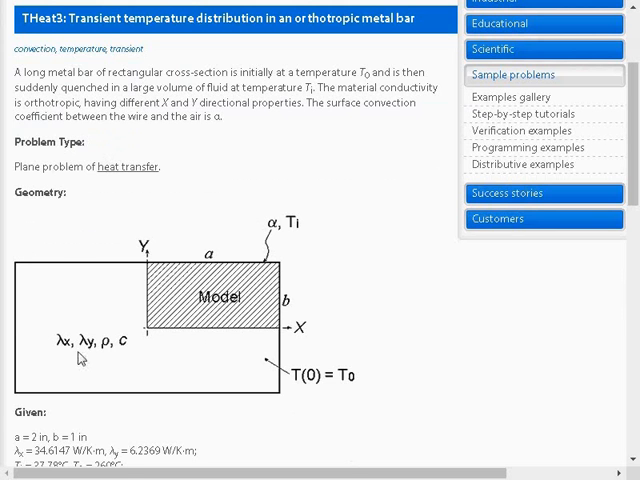
scroll(330, 270, down, 2)
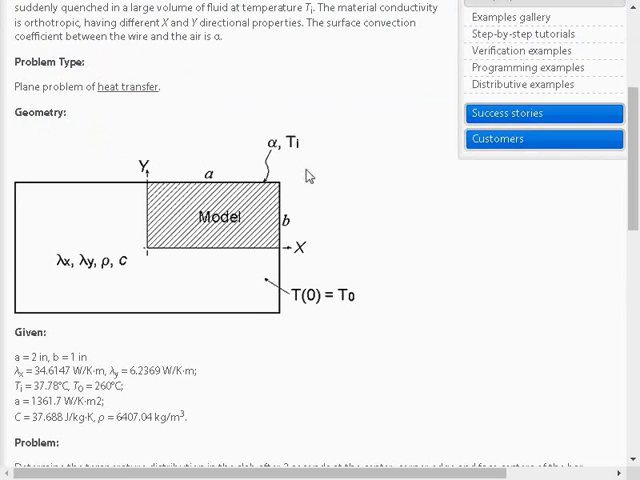
scroll(300, 345, down, 2)
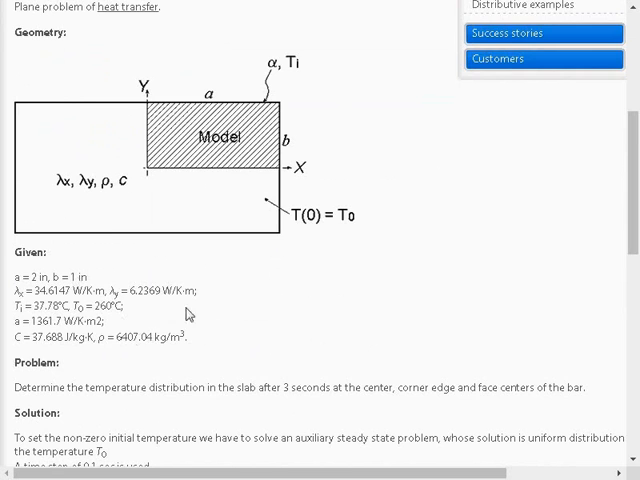
scroll(218, 295, down, 2)
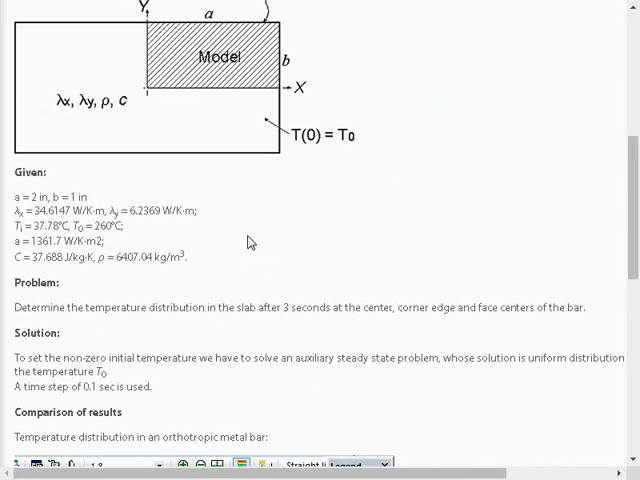
scroll(222, 168, up, 2)
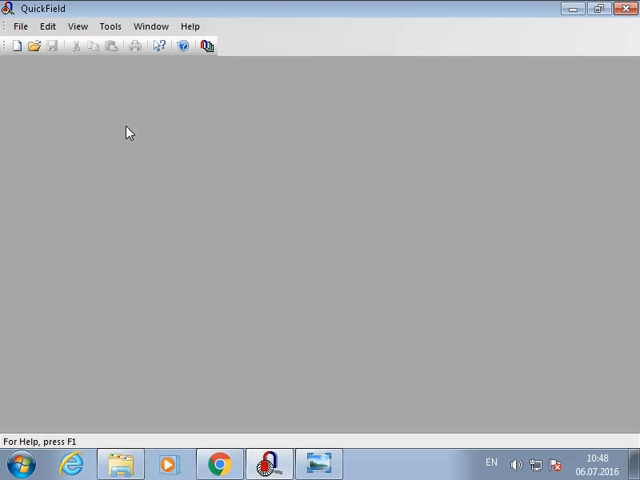
Step: Create a new problem file theat3 in the qf_problems folder and continue to its settings
click(20, 26)
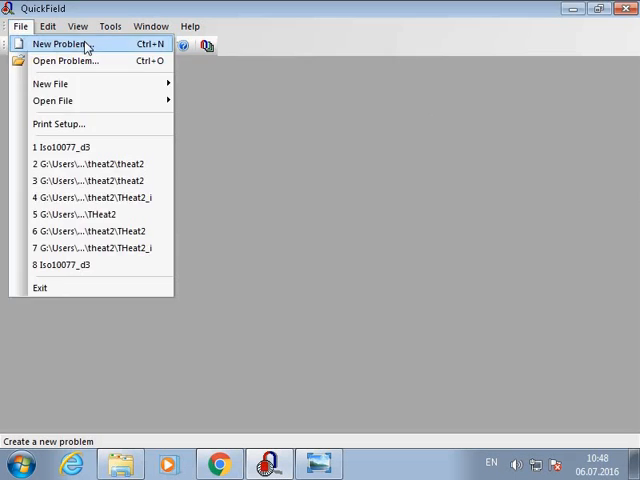
click(60, 44)
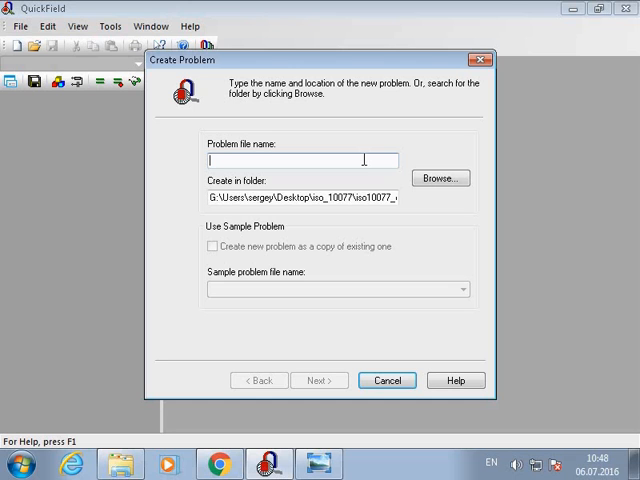
text(theat3)
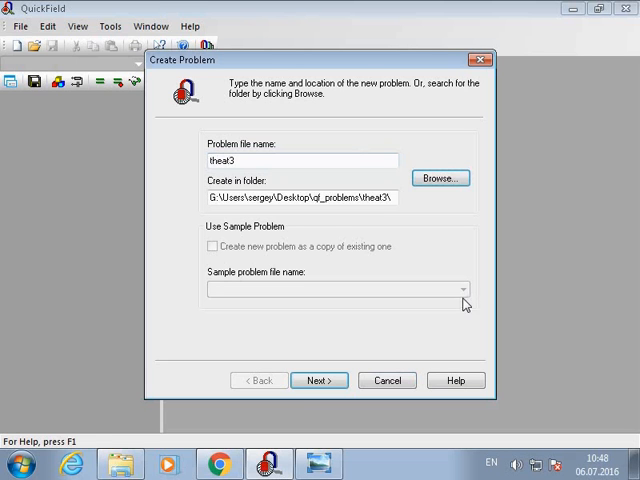
click(318, 381)
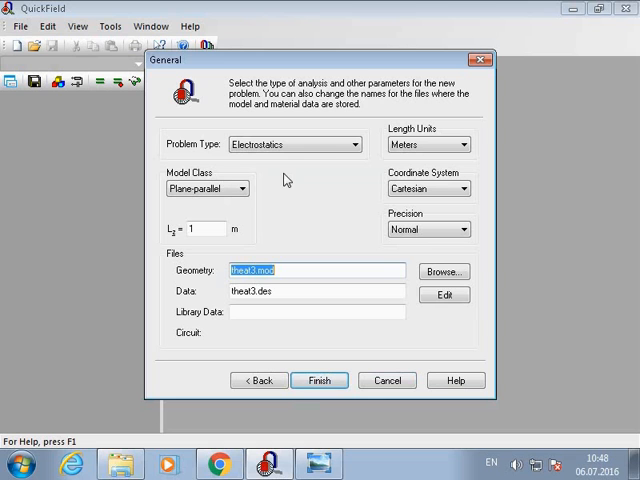
Step: Choose Transient Heat Transfer as problem type and Inches as length units, then continue
click(353, 145)
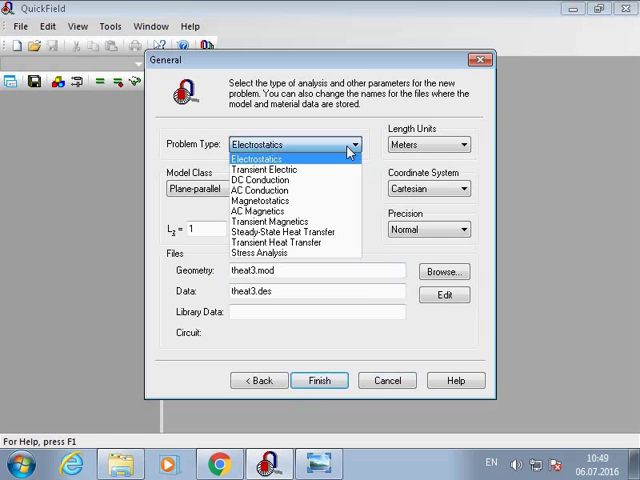
click(330, 244)
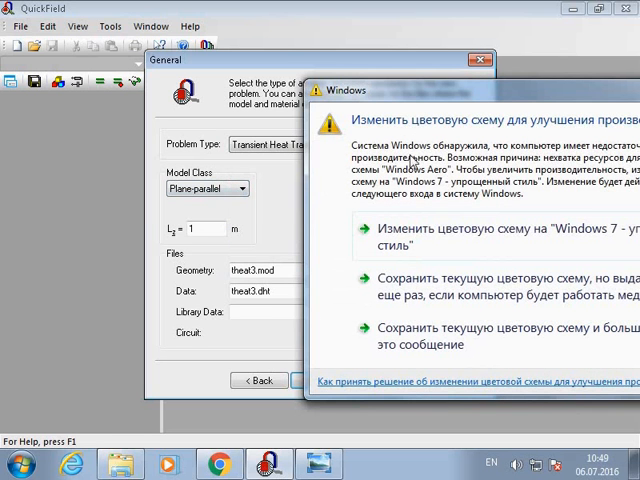
key(Escape)
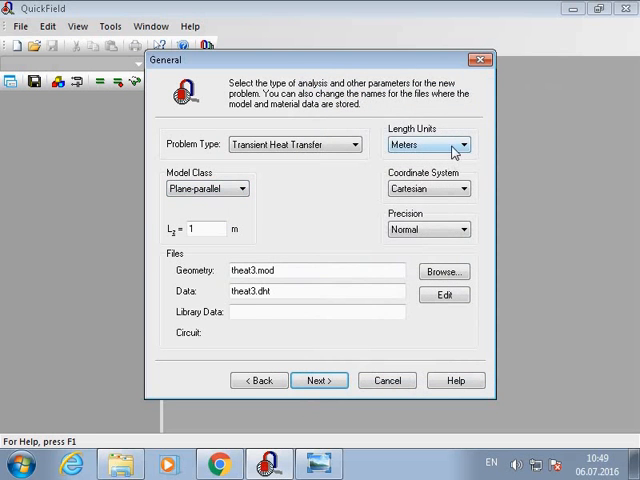
click(465, 148)
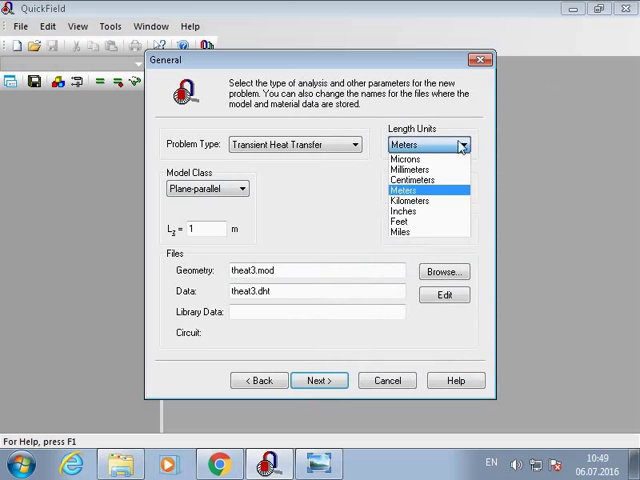
click(420, 212)
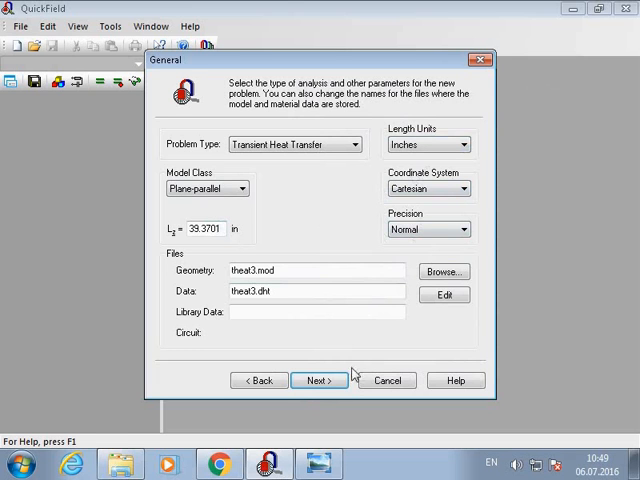
click(319, 380)
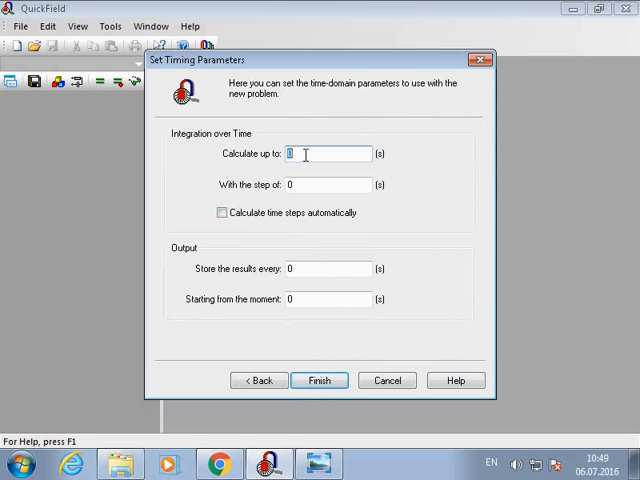
text(3)
Step: Set calculation up to 3 s with a 0.1 s time step and finish creating theat3
click(304, 185)
text(.1)
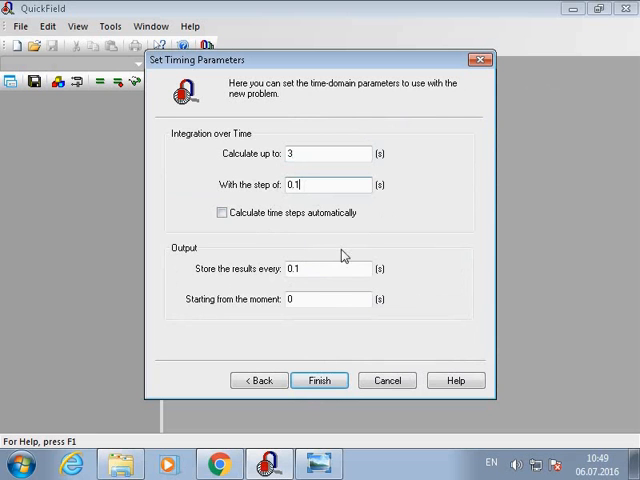
click(331, 386)
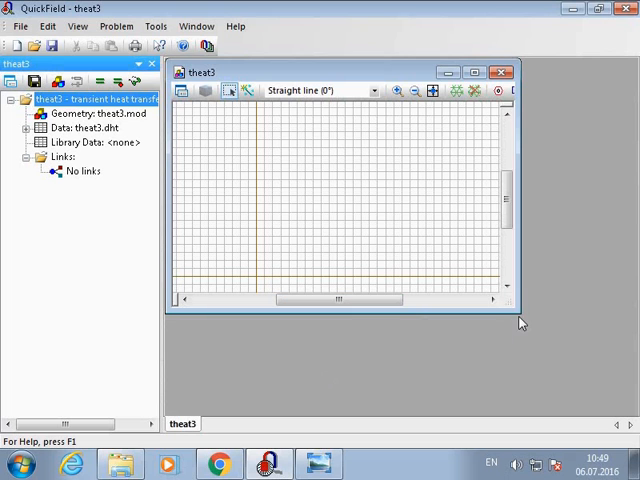
Step: Enlarge the model window and switch to Insert Vertices/Edges drawing mode
drag(515, 310, 600, 385)
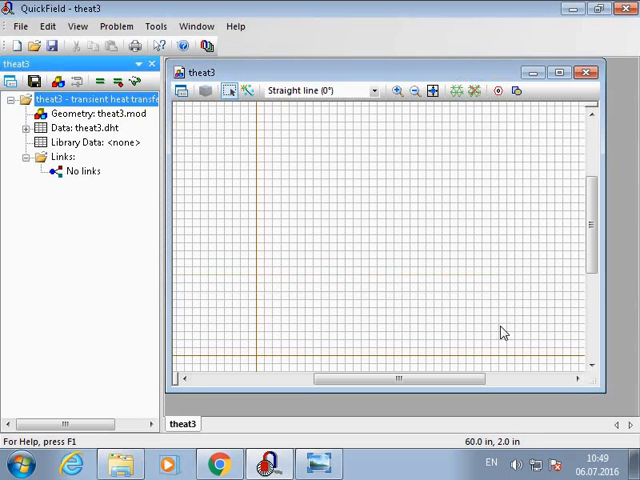
drag(593, 243, 593, 258)
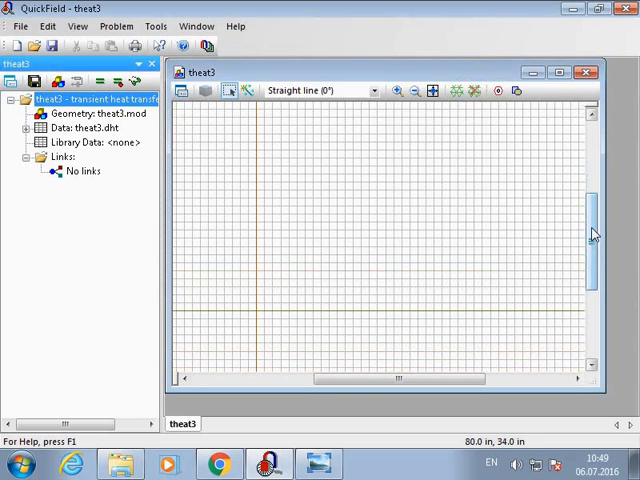
click(247, 90)
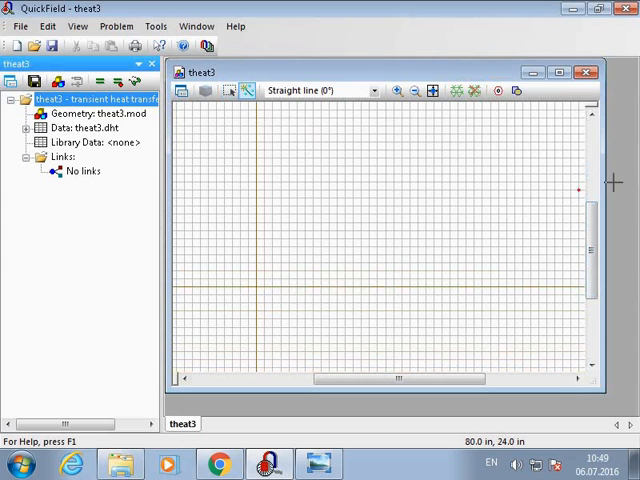
click(592, 113)
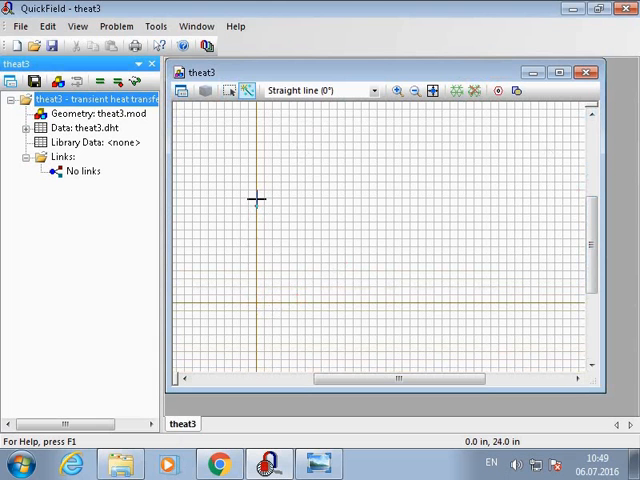
Step: Add vertices at (0,1) and (2,1) through the Adding New Vertices dialog
right_click(256, 200)
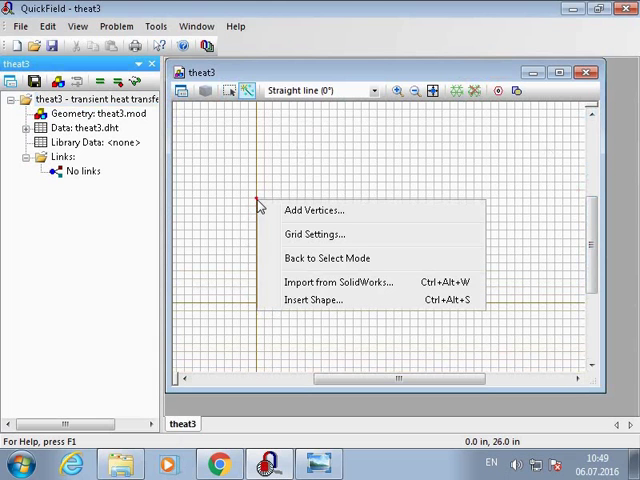
click(330, 213)
drag(310, 191, 435, 126)
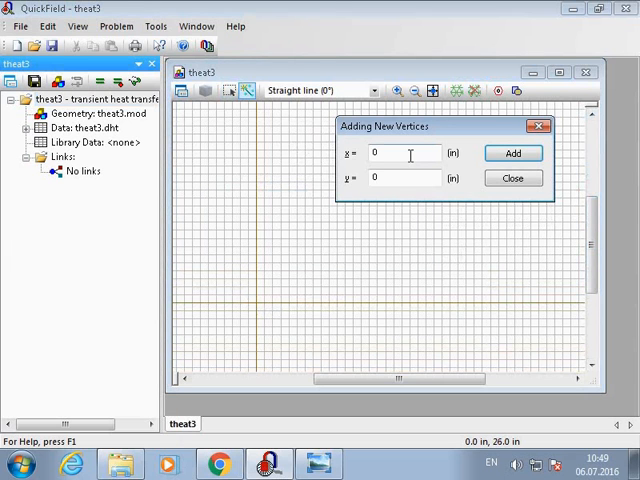
click(389, 177)
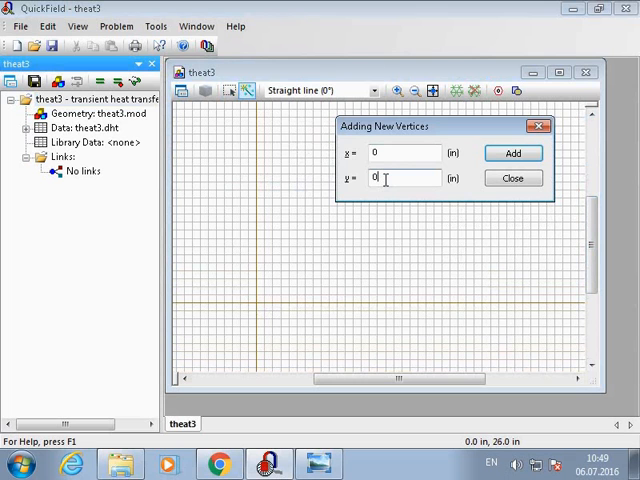
text(1)
click(508, 156)
click(386, 152)
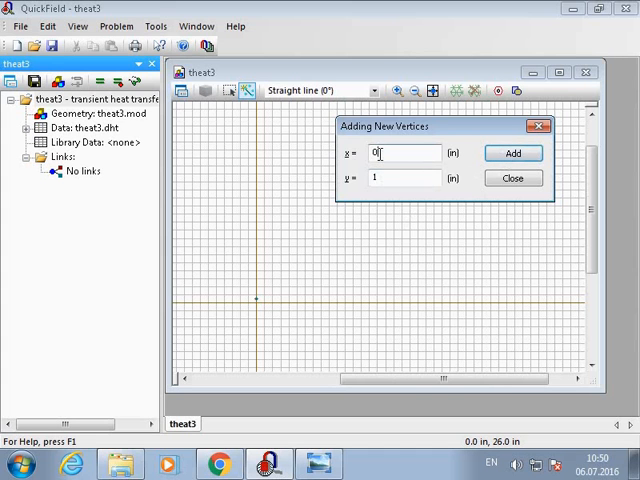
text(2)
click(513, 153)
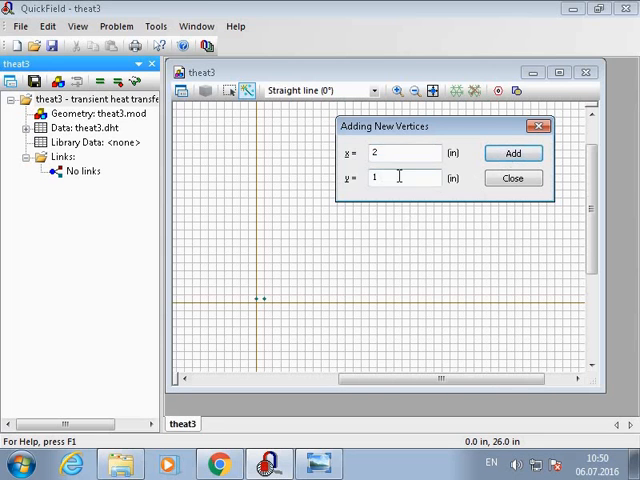
Step: Add vertices at (0,0) and (2,0), then close the vertex dialog
click(386, 153)
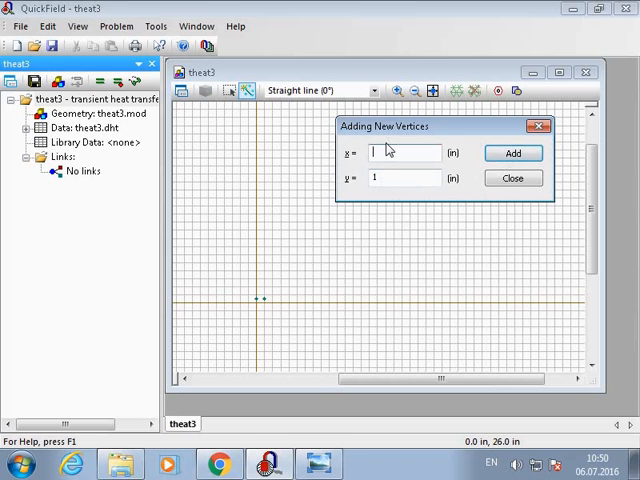
text(0)
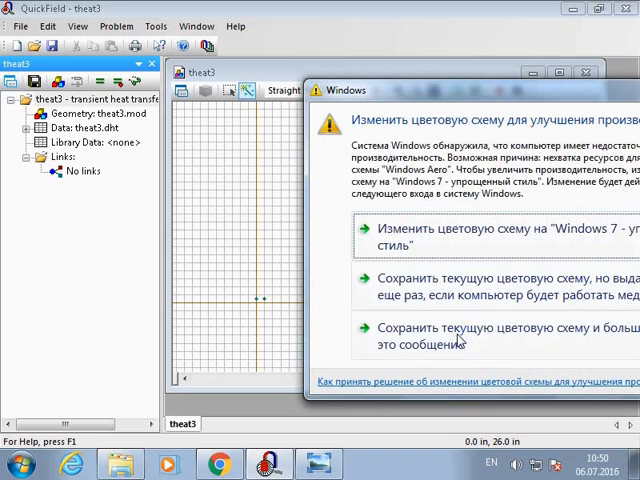
click(457, 336)
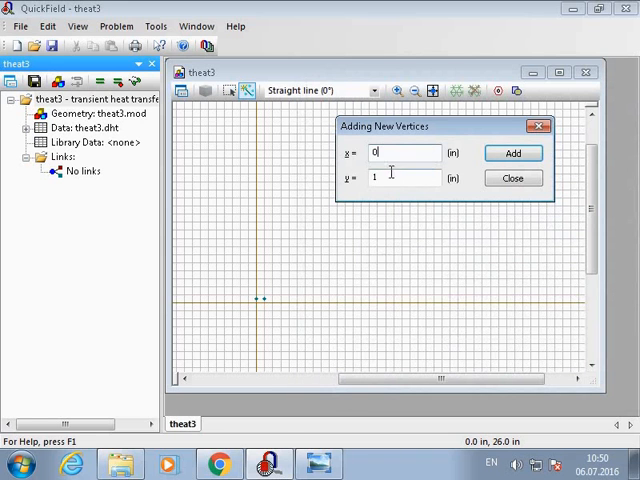
double_click(374, 177)
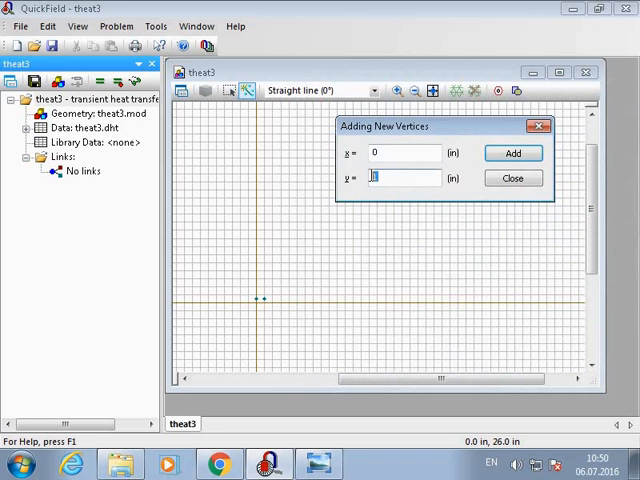
text(0)
click(513, 153)
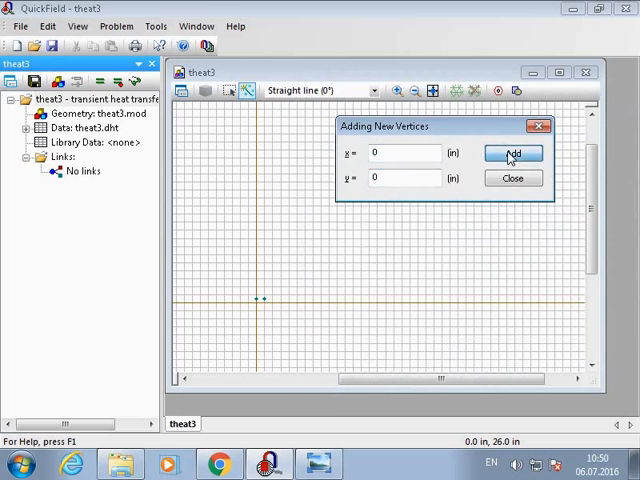
double_click(376, 152)
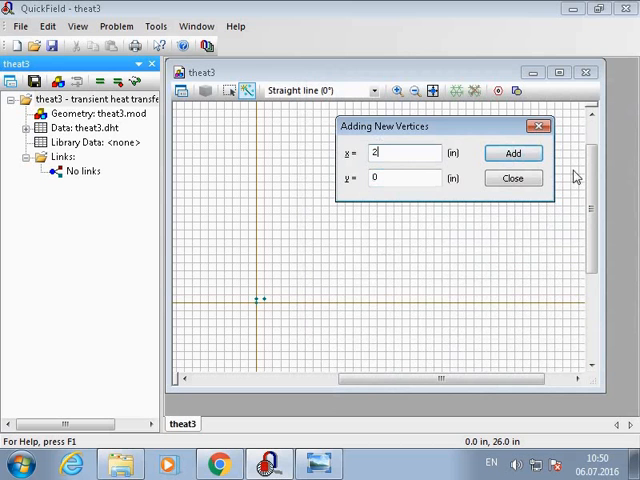
text(2)
click(513, 153)
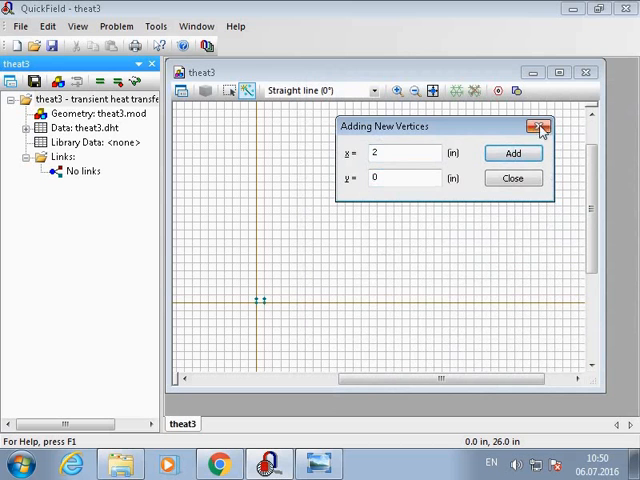
click(541, 128)
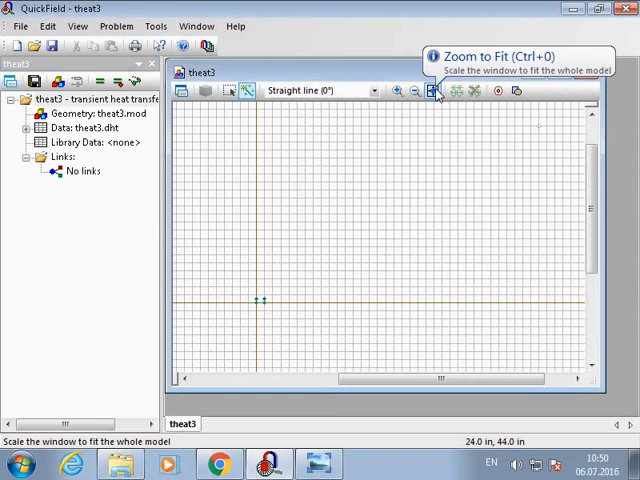
Step: Fit the view and draw the left, bottom, right and top edges of the 2 by 1 inch rectangle
click(436, 93)
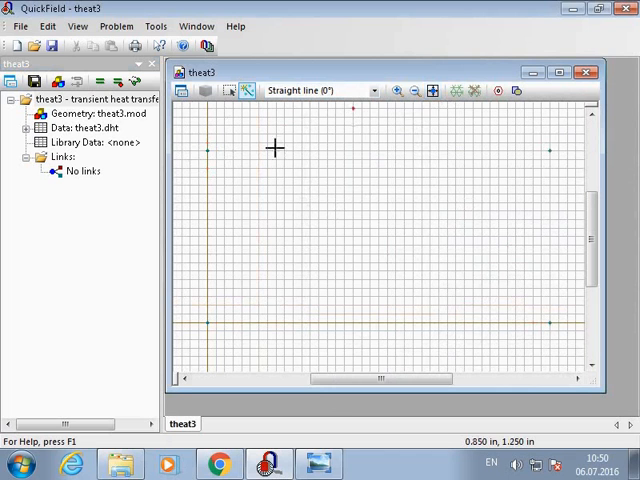
drag(207, 152, 229, 322)
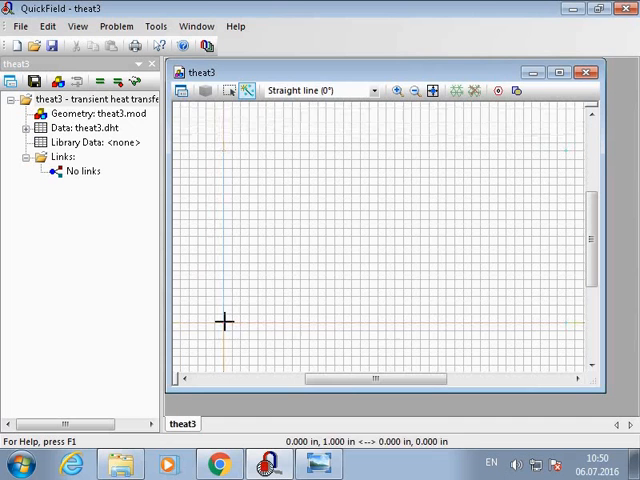
drag(388, 380, 392, 380)
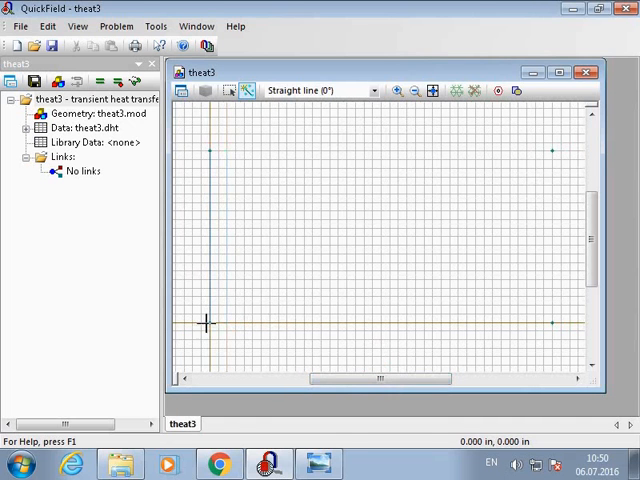
mouse_move(205, 321)
mouse_down()
mouse_move(552, 322)
mouse_move(561, 163)
mouse_up()
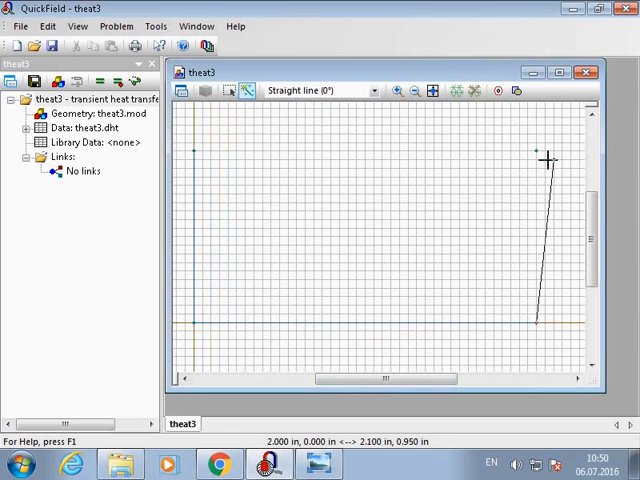
mouse_move(548, 162)
mouse_down()
mouse_move(533, 150)
mouse_move(191, 158)
mouse_up()
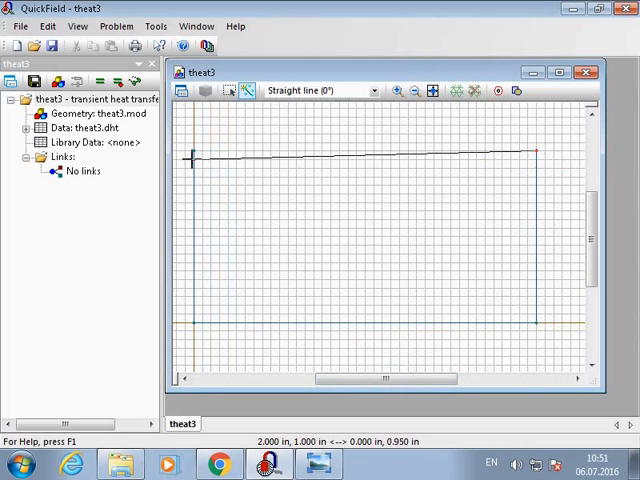
drag(191, 158, 212, 150)
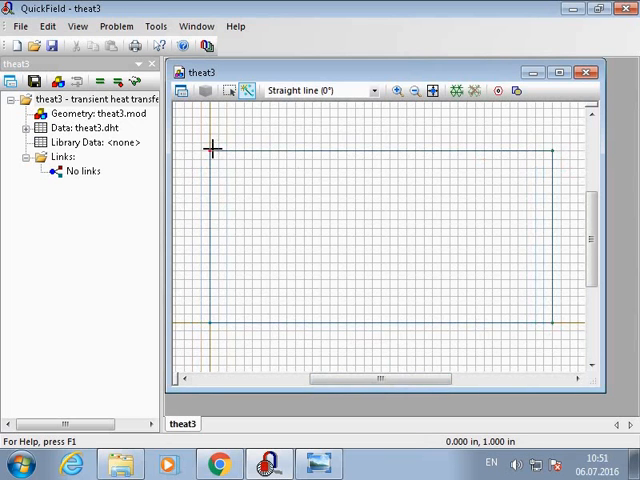
click(230, 91)
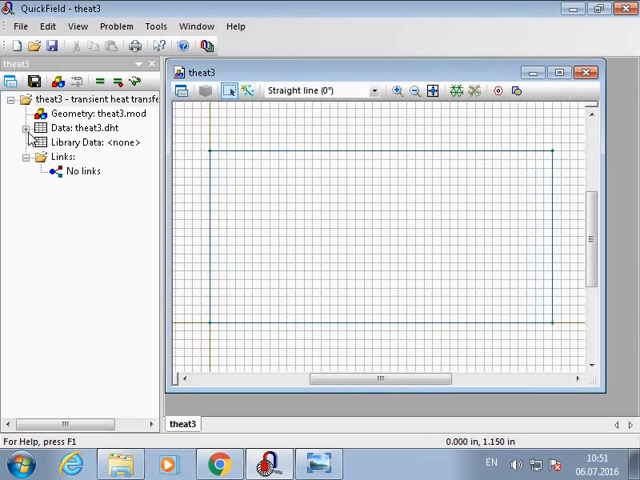
Step: Give the rectangular block the label material through its Properties
click(331, 180)
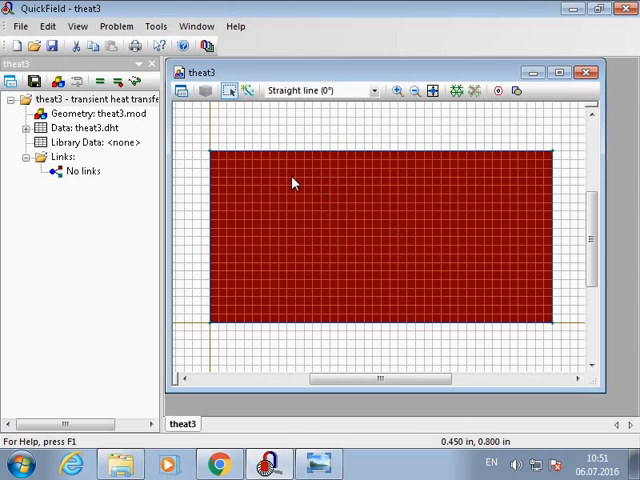
right_click(295, 182)
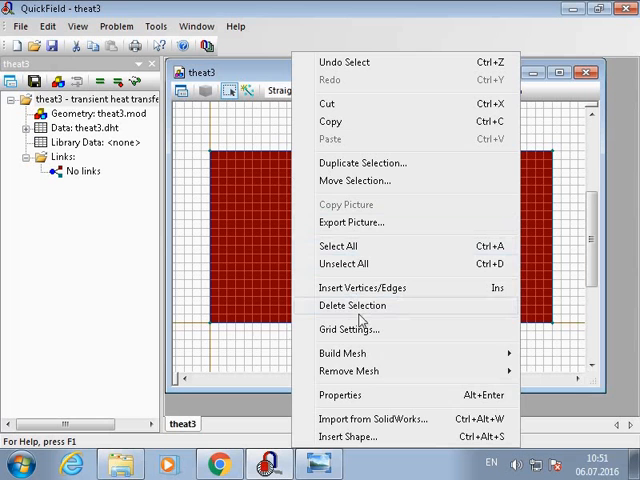
click(380, 396)
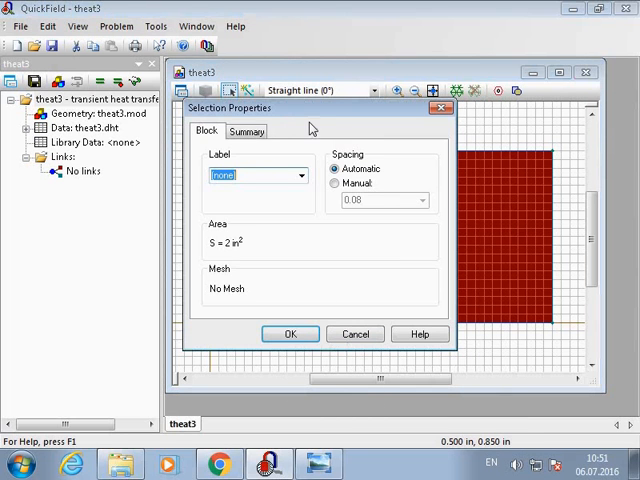
drag(290, 110, 314, 124)
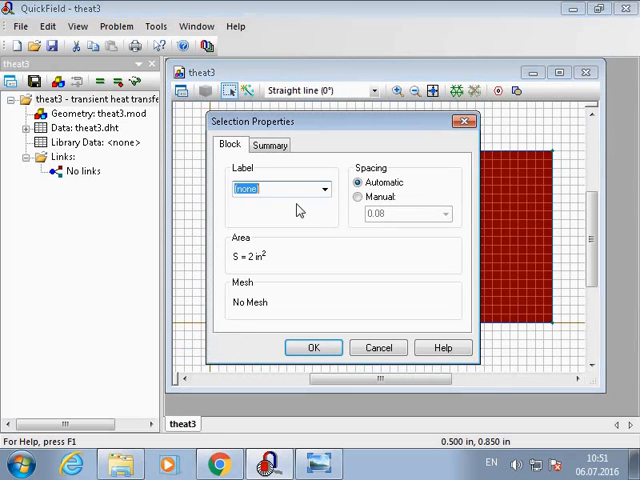
text(material)
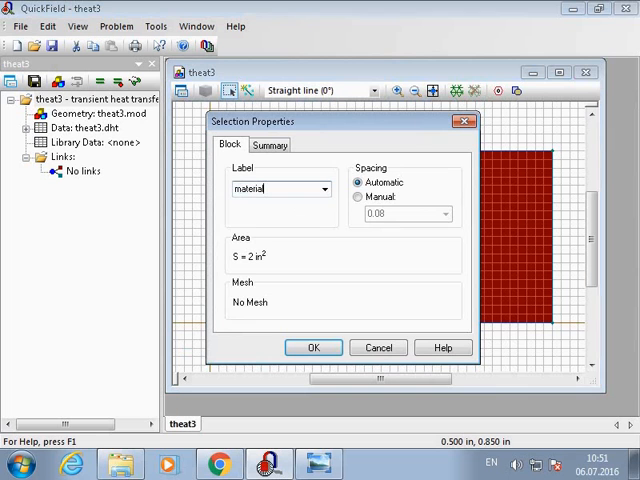
key(Return)
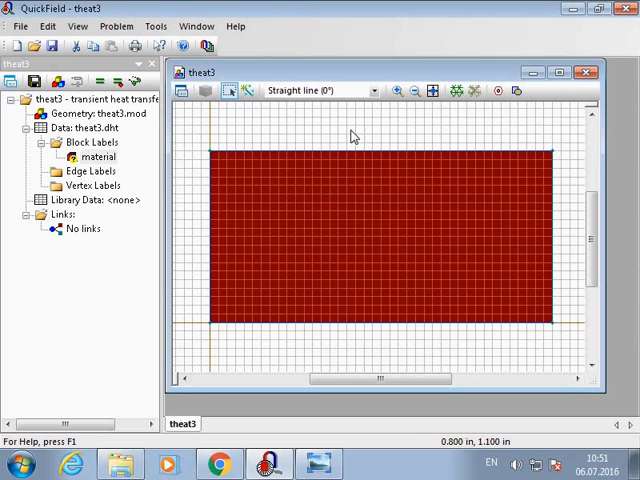
Step: Label the top and right edges conv through their Properties
click(352, 136)
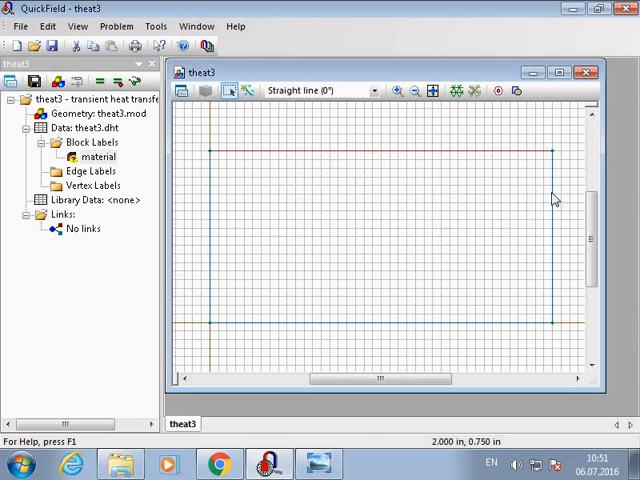
right_click(540, 155)
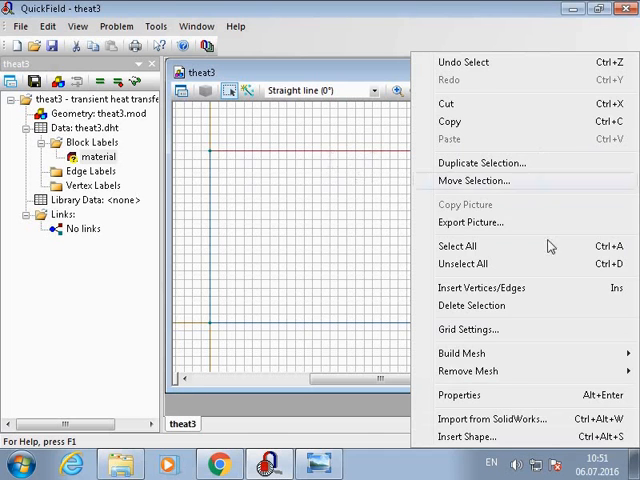
click(460, 395)
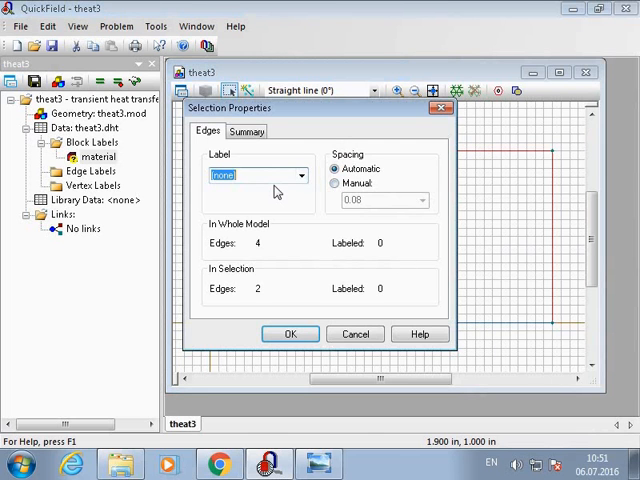
text(conv)
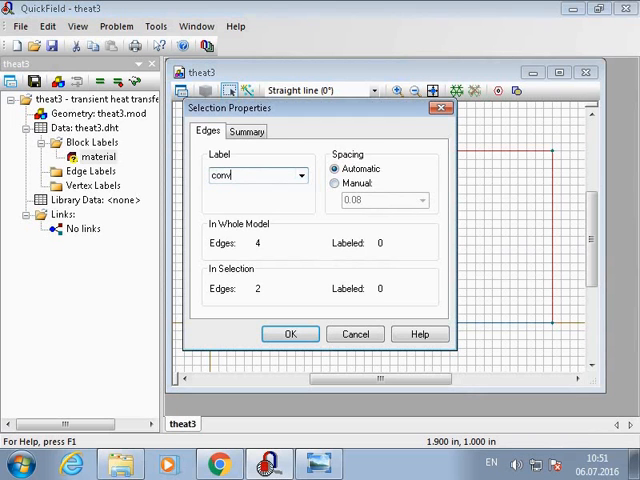
click(290, 334)
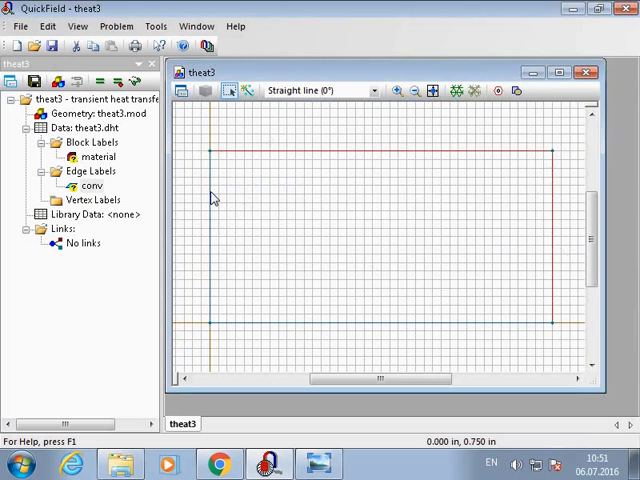
Step: Label the left and bottom edges symm through their Properties
click(210, 234)
shift+click(263, 325)
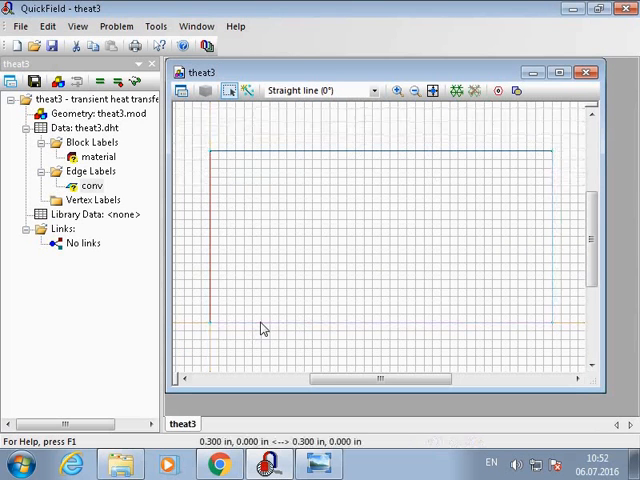
right_click(211, 247)
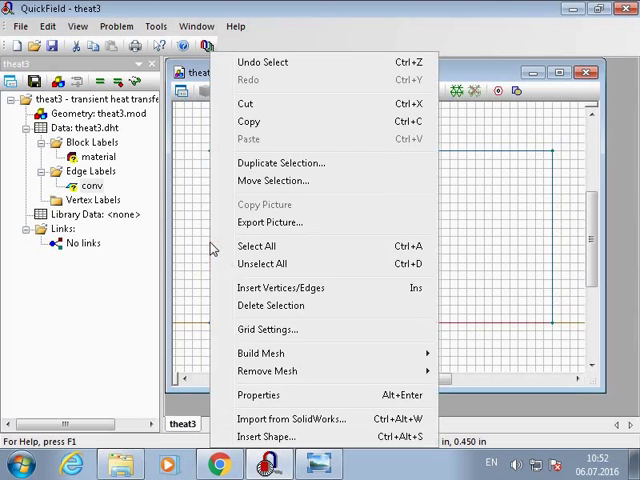
click(258, 394)
text(s)
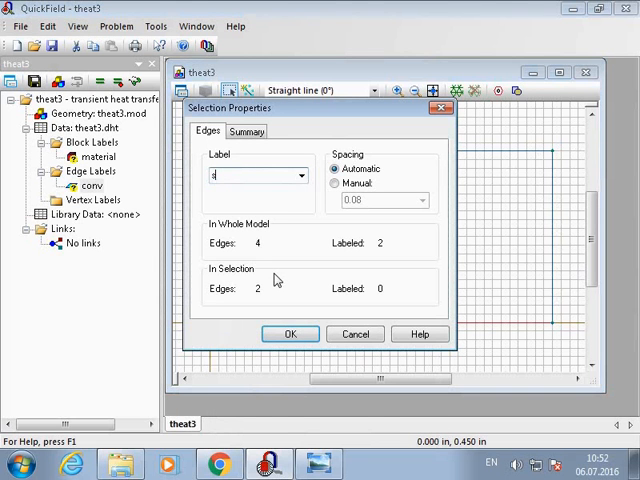
text(ymm)
click(290, 334)
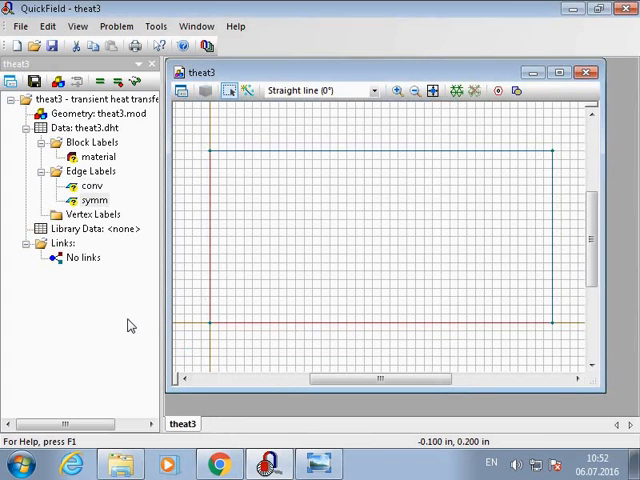
Step: In the material label, set λx 34.6147 and make conductivity anisotropic with λy 6.23687
click(98, 157)
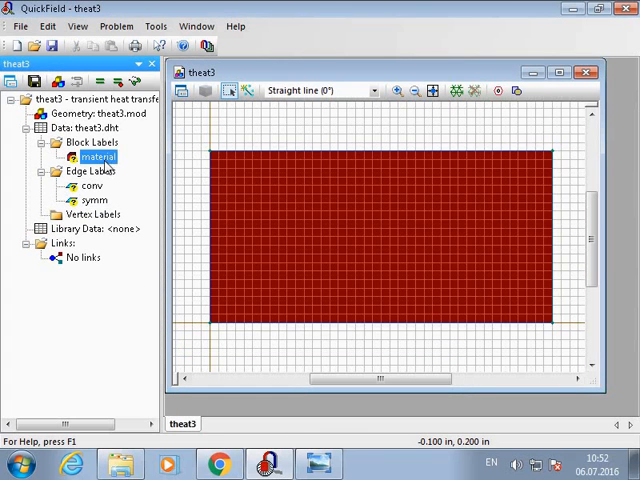
double_click(98, 157)
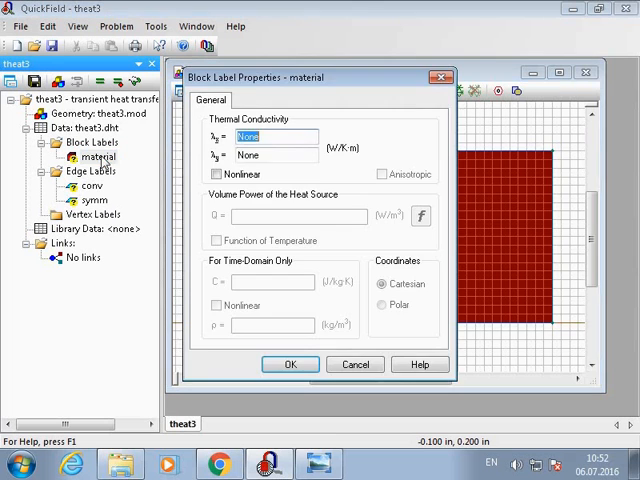
mouse_move(268, 78)
mouse_down()
mouse_move(400, 112)
mouse_move(317, 100)
mouse_up()
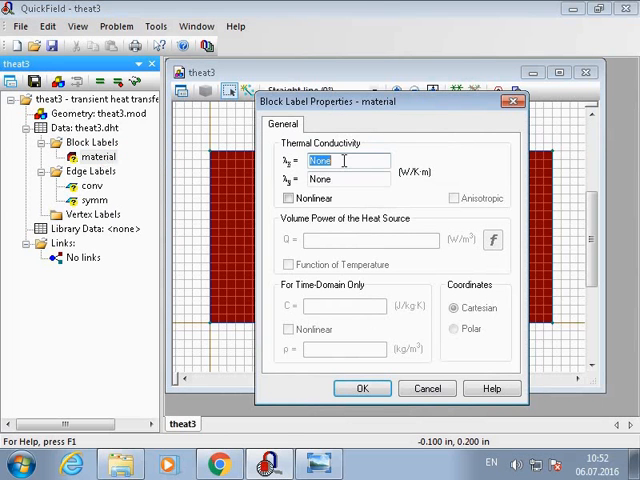
drag(314, 104, 305, 66)
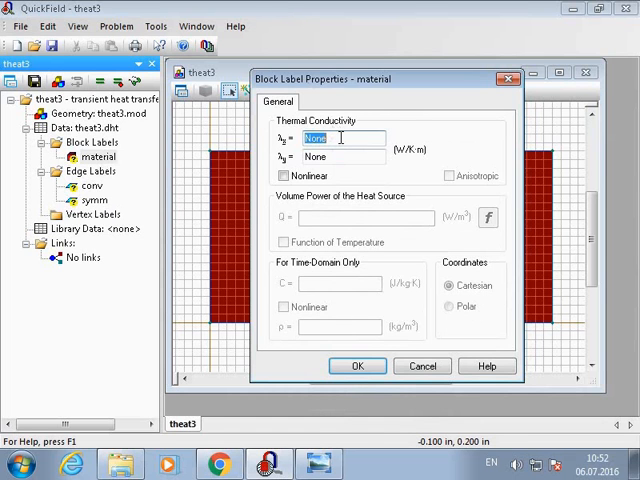
text(34)
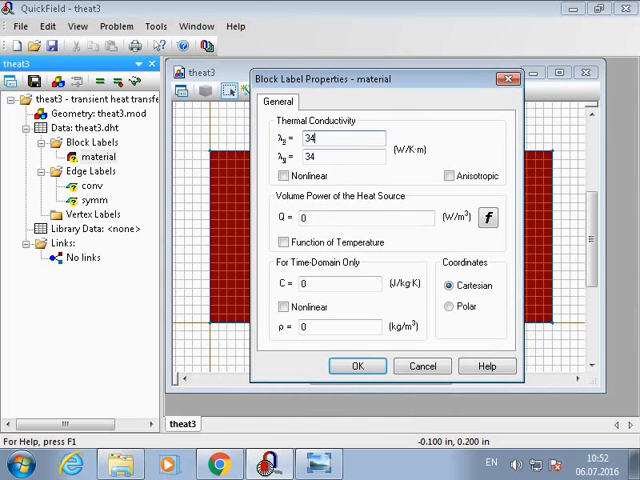
text(.61)
text(47)
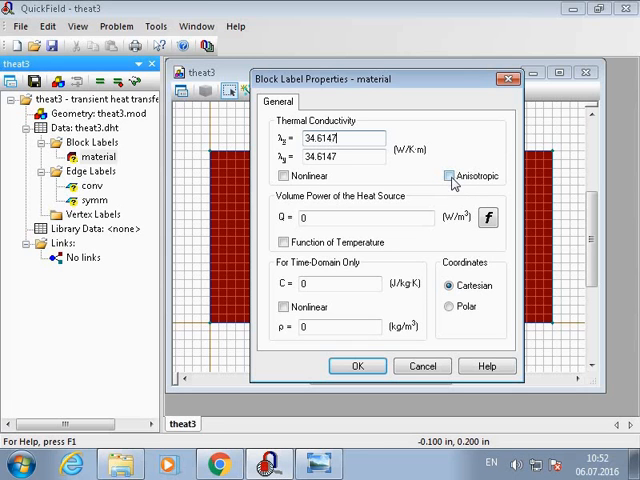
click(450, 176)
double_click(320, 157)
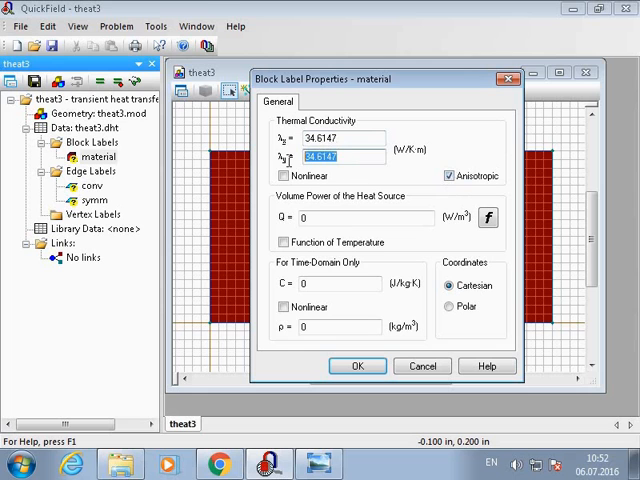
key(Delete)
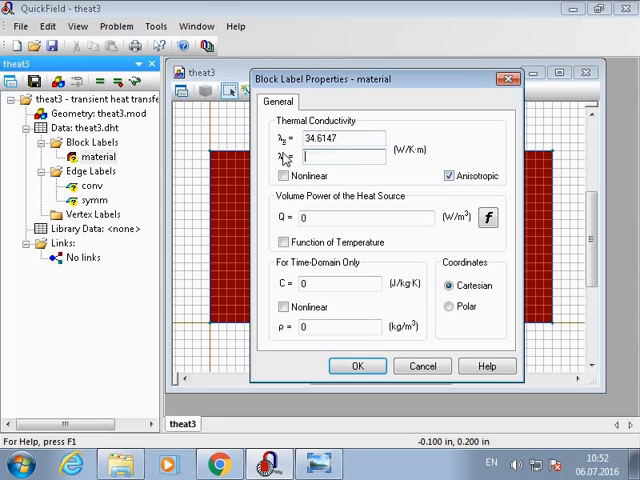
text(6.)
text(23687)
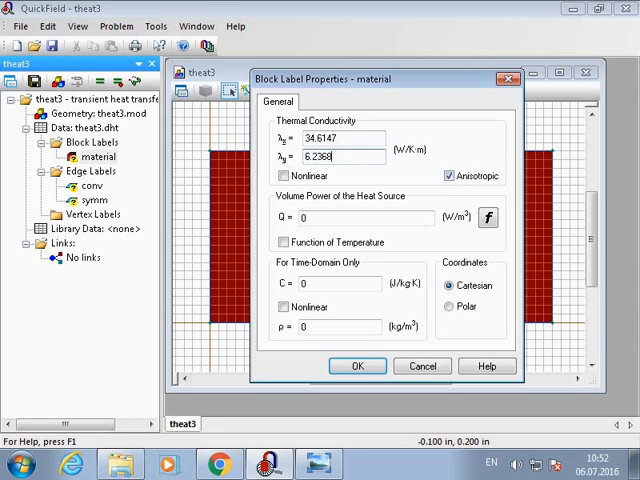
Step: Enter specific heat 37.688 and density 6407.4, then confirm the material properties
double_click(302, 284)
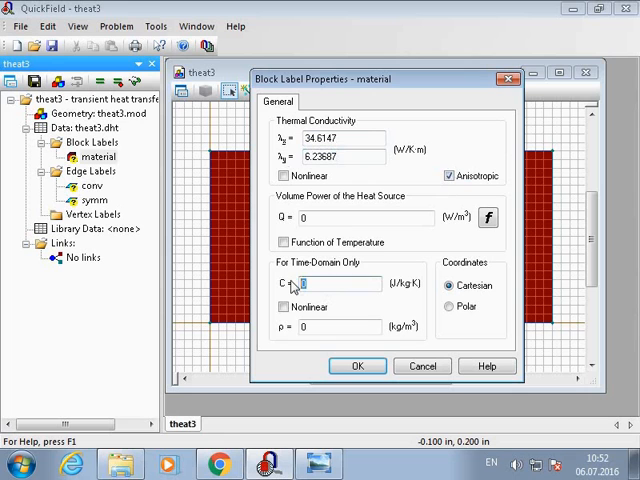
text(37.6)
text(88)
key(Tab)
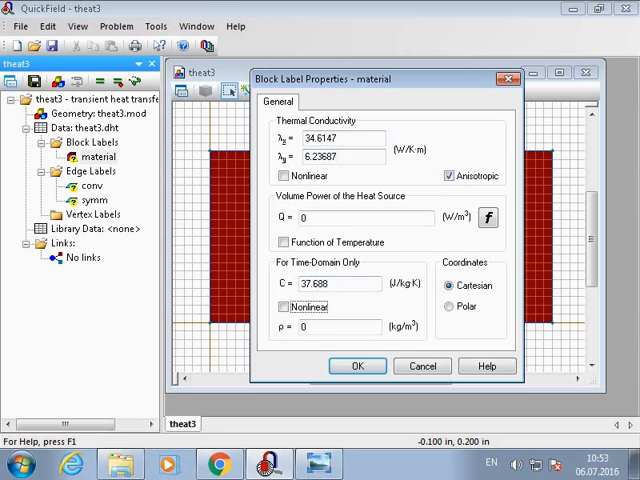
key(Tab)
text(6407.4)
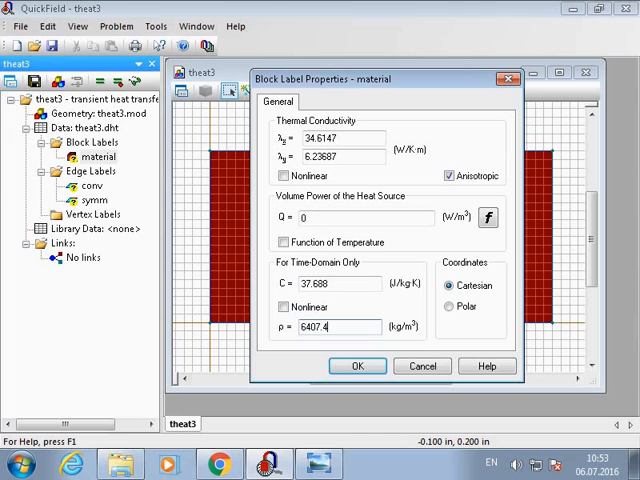
click(357, 370)
Step: Enable a convection condition on the conv edge label
click(92, 186)
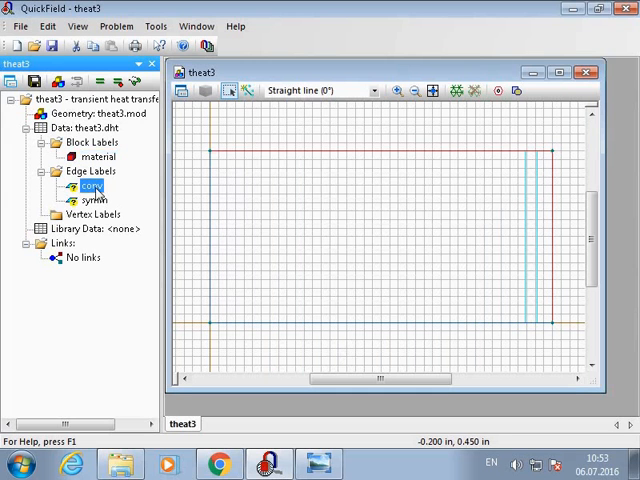
double_click(92, 186)
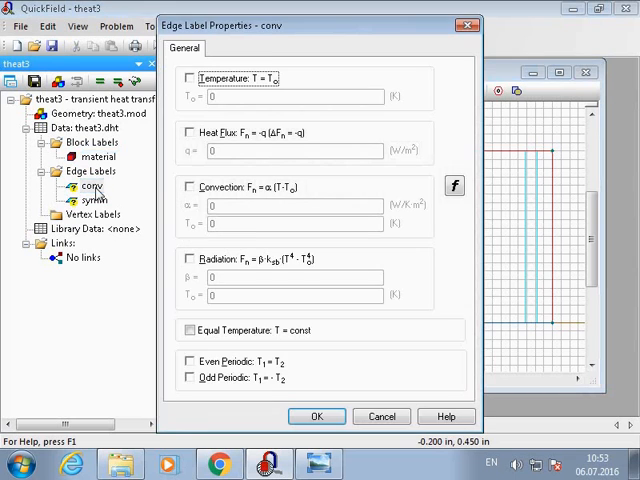
drag(273, 27, 284, 48)
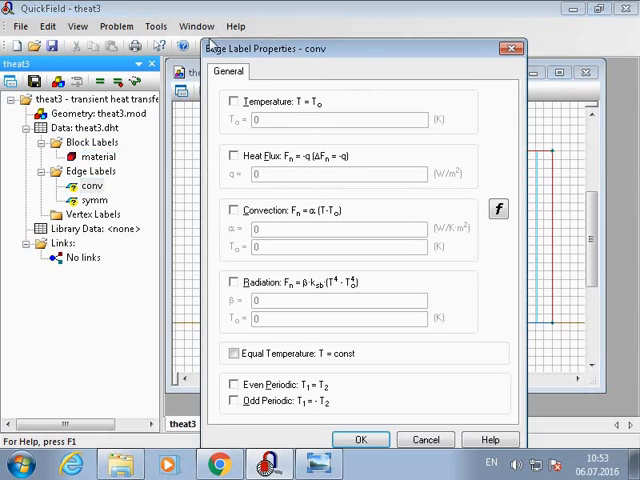
drag(229, 47, 211, 18)
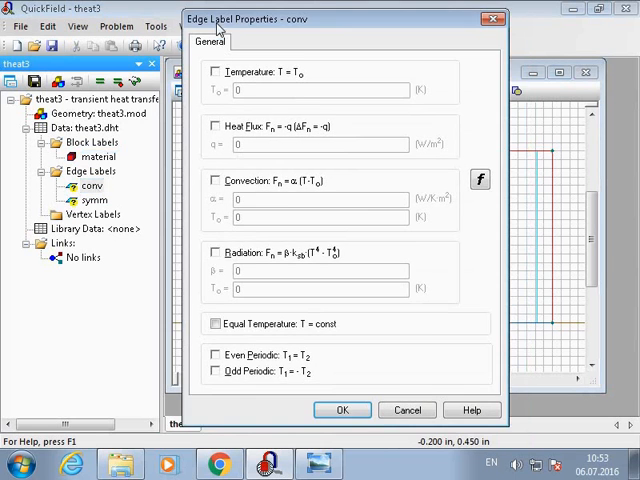
click(215, 181)
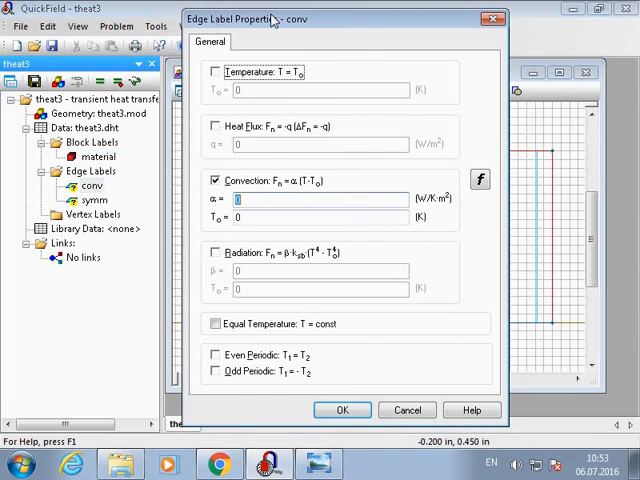
mouse_move(345, 21)
mouse_down()
mouse_move(189, 13)
mouse_move(340, 45)
mouse_up()
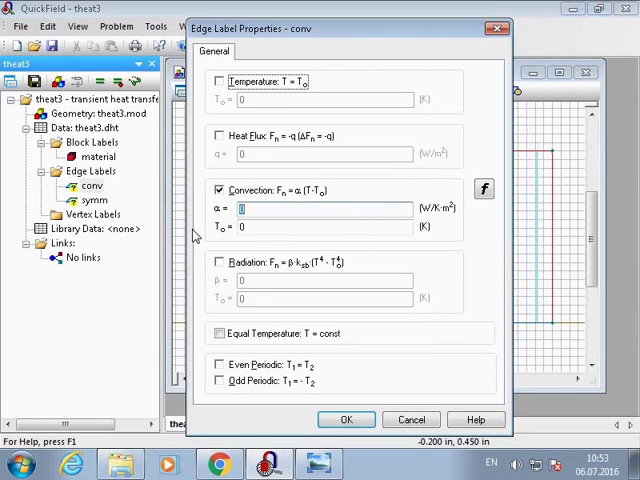
Step: Set conv's convection to α = 1361.7 W/K·m² and T₀ = 37.7778 K and confirm
double_click(240, 208)
text(1361.7)
key(Tab)
text(37.7778)
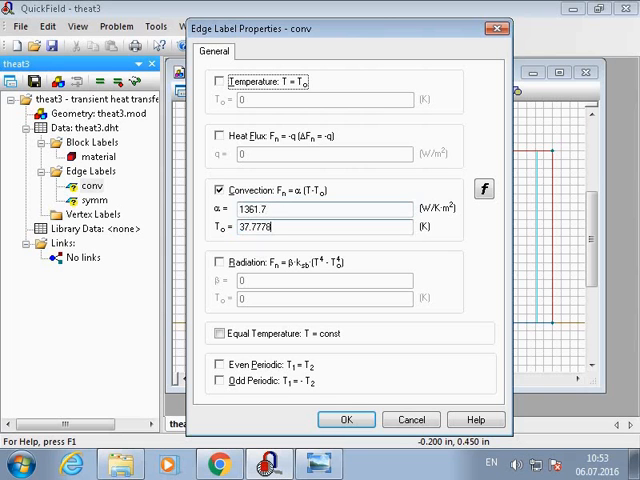
click(339, 419)
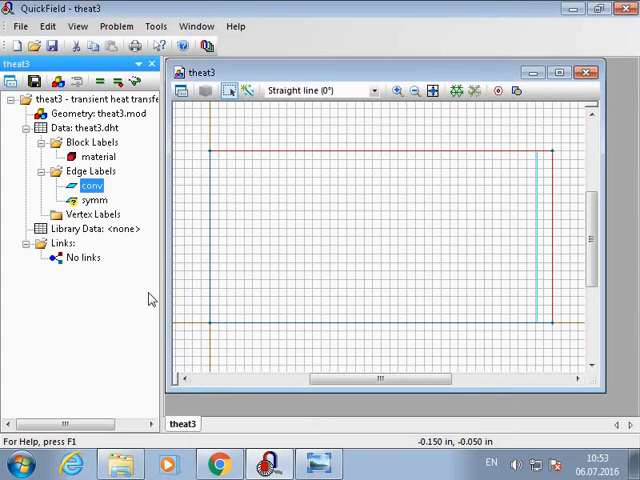
click(94, 200)
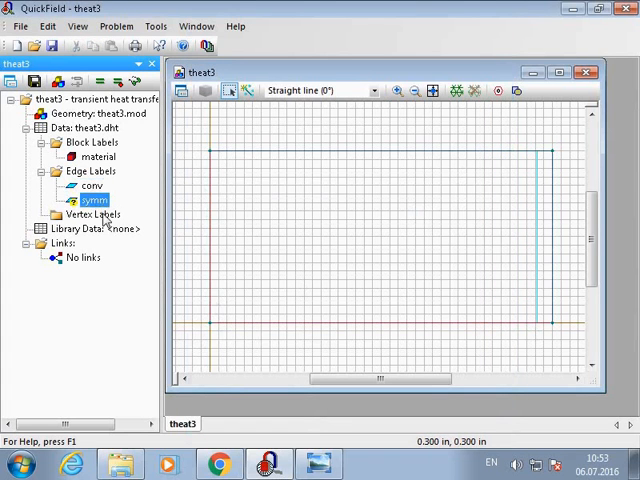
Step: Give the symm edge label a heat flux condition with q = 0 and confirm
double_click(94, 200)
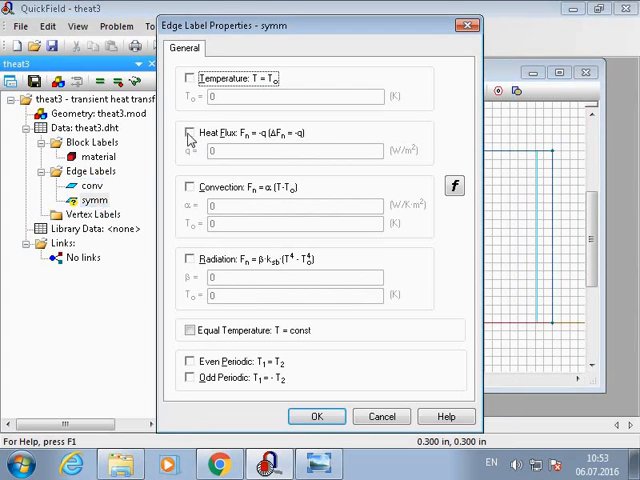
click(190, 134)
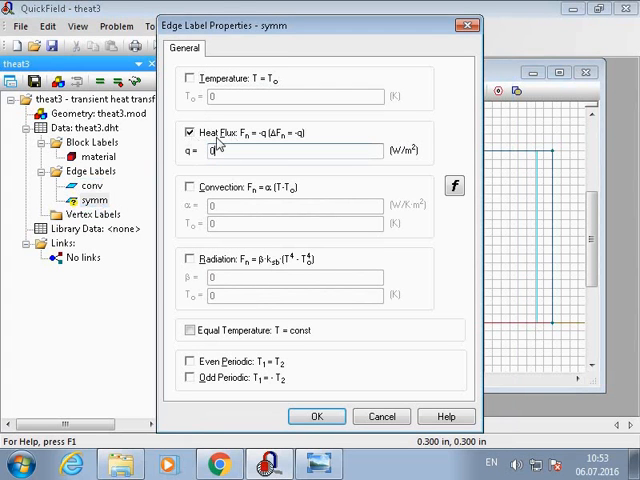
click(312, 418)
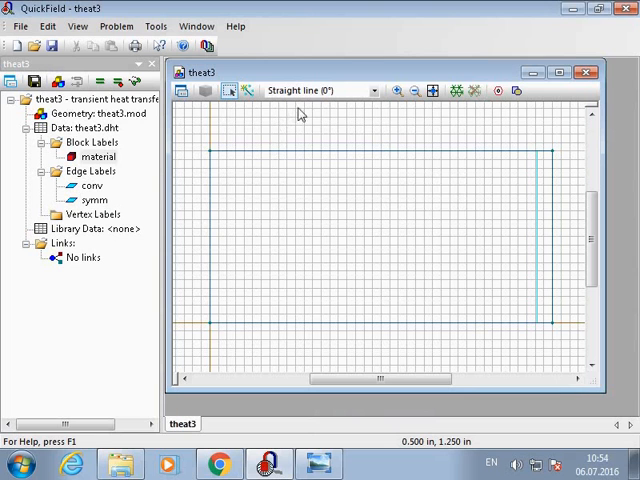
Step: Build the triangular mesh over the rectangle, then close the theat3 geometry window, answering the save prompt
click(458, 91)
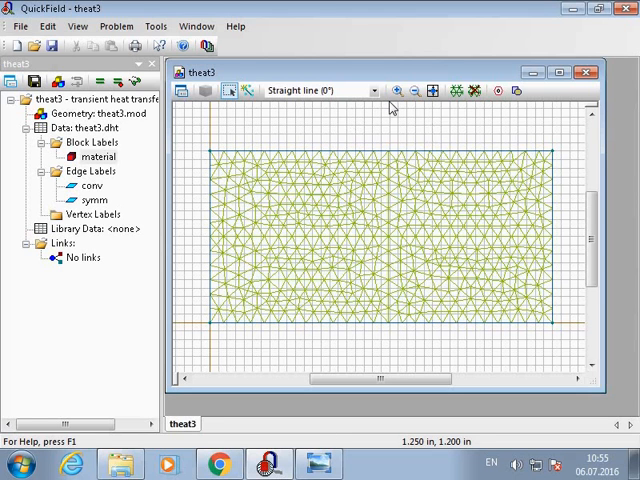
click(587, 72)
click(257, 267)
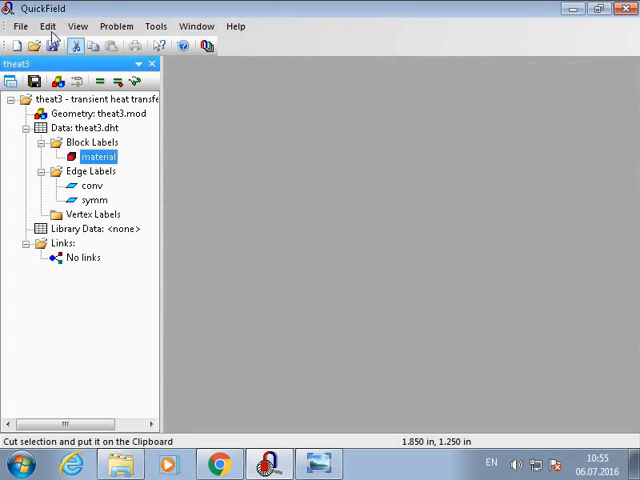
Step: Start a new problem named theat3_init via File > New Problem
click(21, 26)
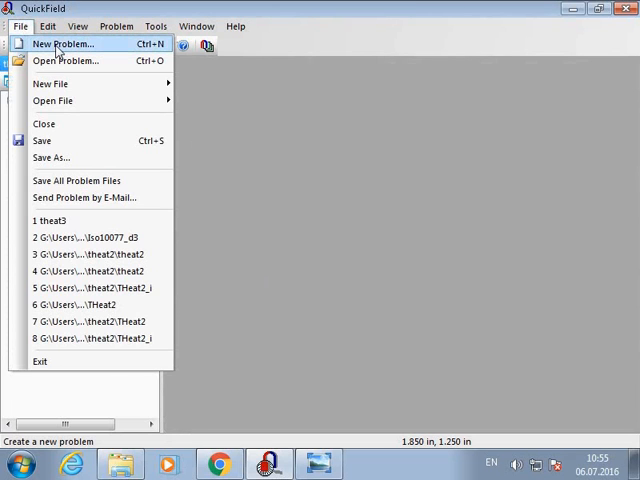
click(58, 46)
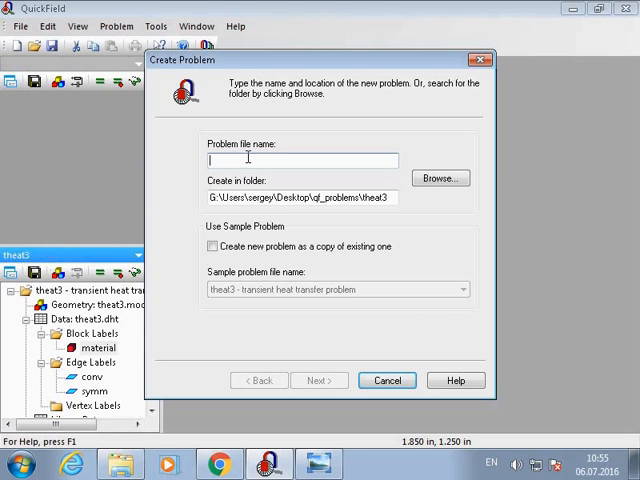
text(theat3_init)
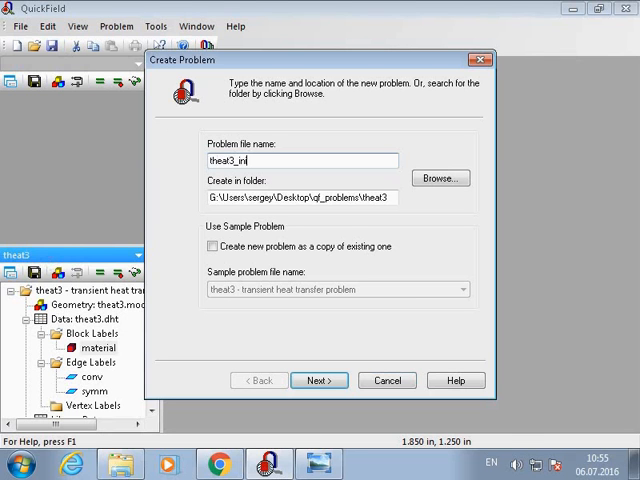
click(392, 197)
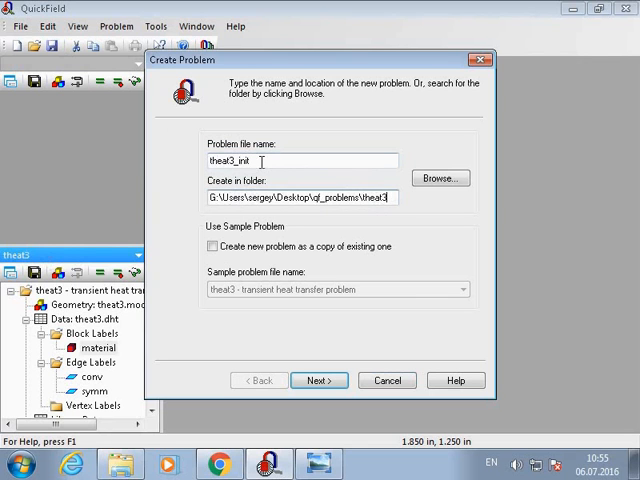
click(210, 161)
click(268, 161)
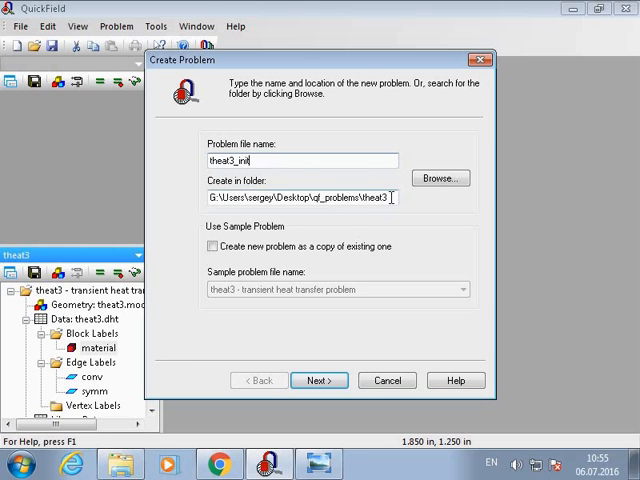
Step: Keep the theat3 folder path and continue to the problem's general settings
drag(393, 197, 346, 197)
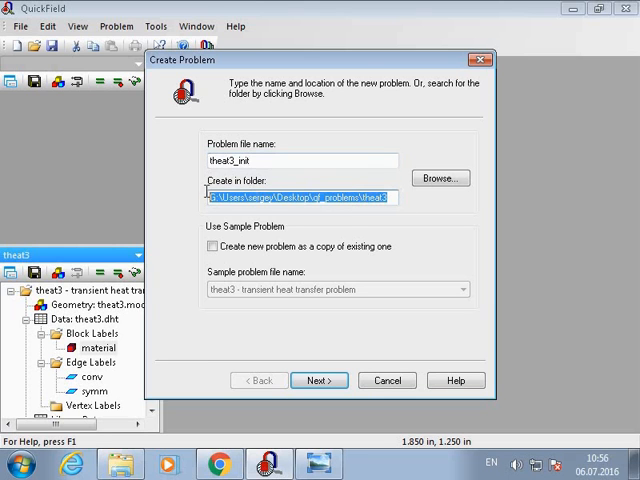
click(390, 197)
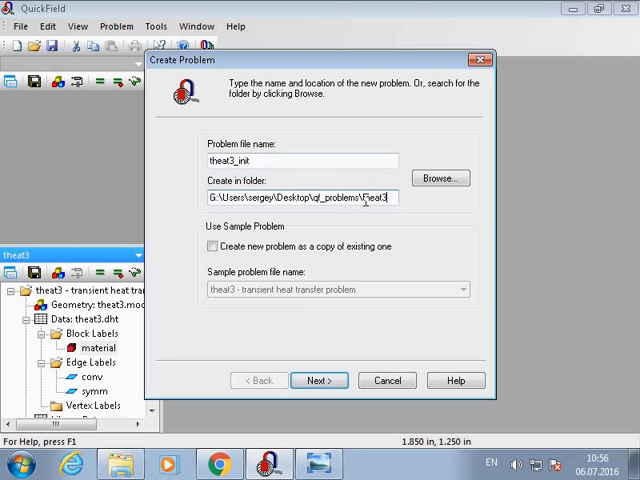
click(320, 381)
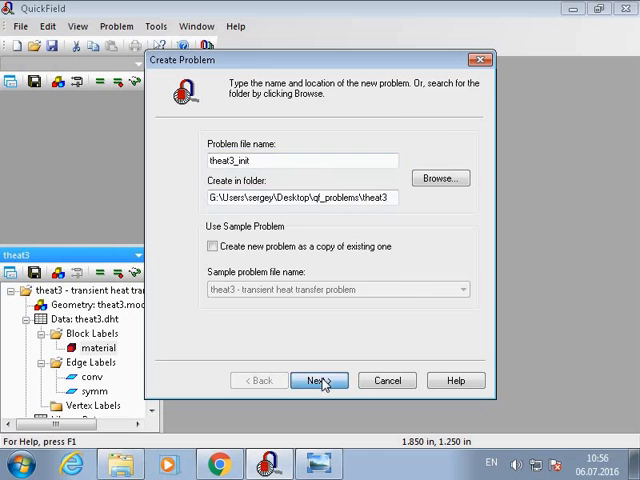
Step: Make theat3_init a Steady-State Heat Transfer problem with length units in inches
click(344, 146)
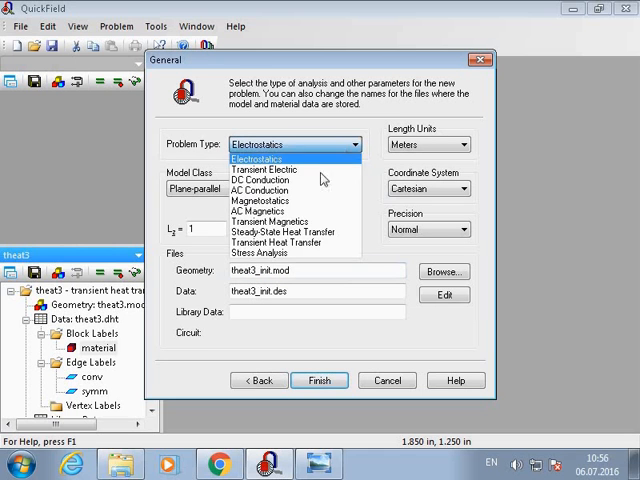
click(296, 232)
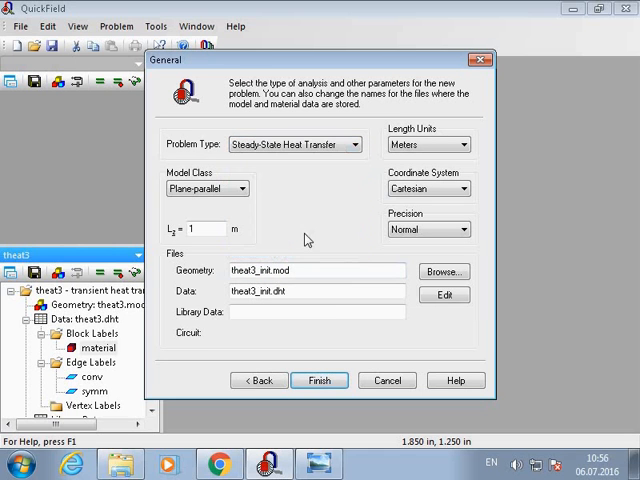
click(442, 146)
click(408, 210)
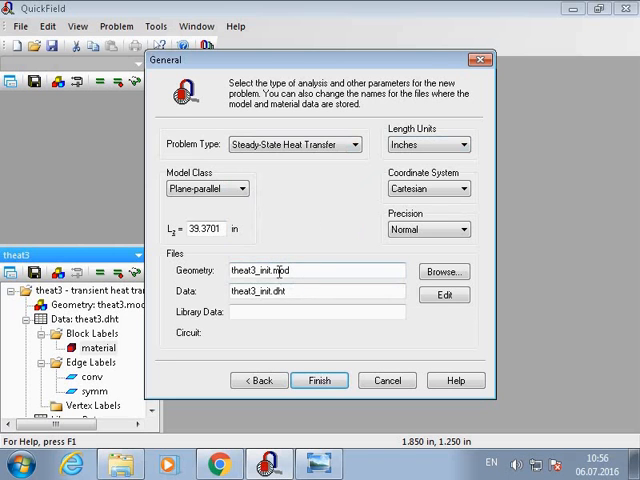
Step: Reuse theat3.mod as the geometry, keep the theat3_init.dht data file, and finish creating the problem
click(443, 272)
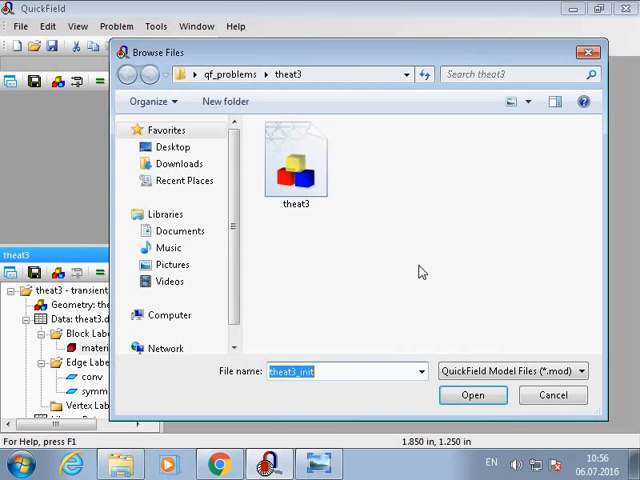
click(297, 165)
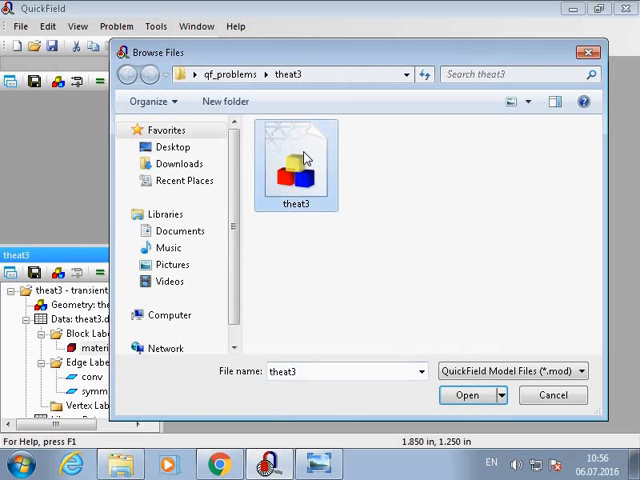
double_click(307, 158)
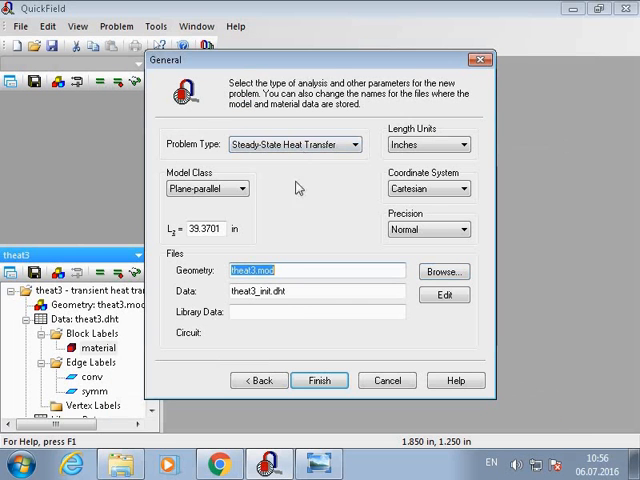
click(318, 292)
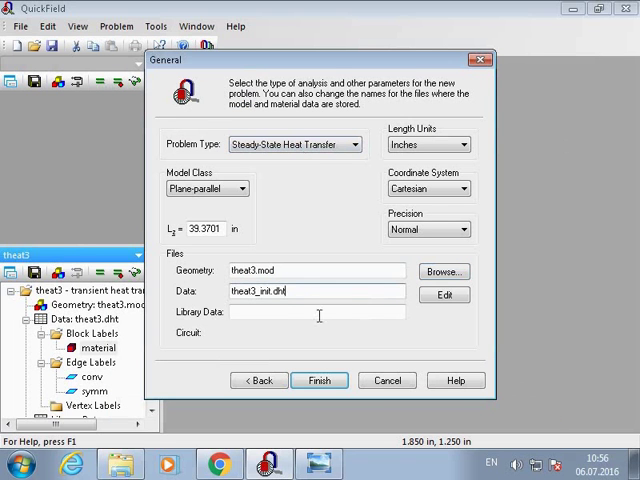
click(320, 381)
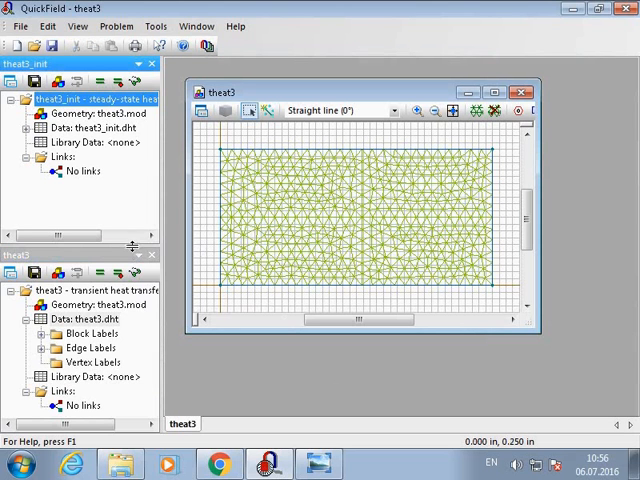
Step: Enlarge the problem tree pane and the theat3 mesh window
drag(131, 258, 131, 306)
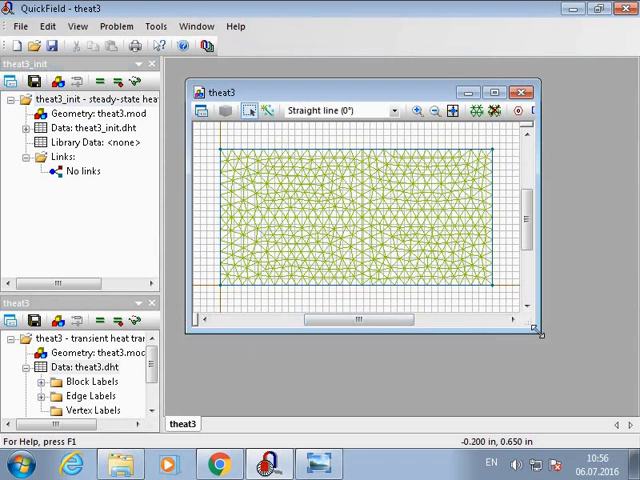
drag(540, 332, 605, 373)
drag(593, 220, 593, 238)
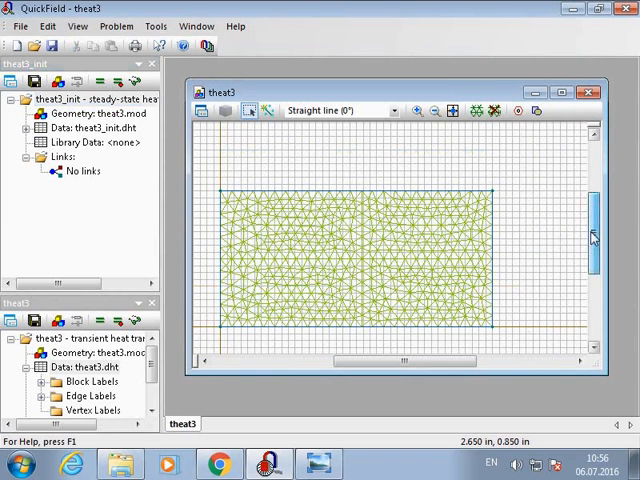
drag(428, 360, 398, 360)
click(593, 128)
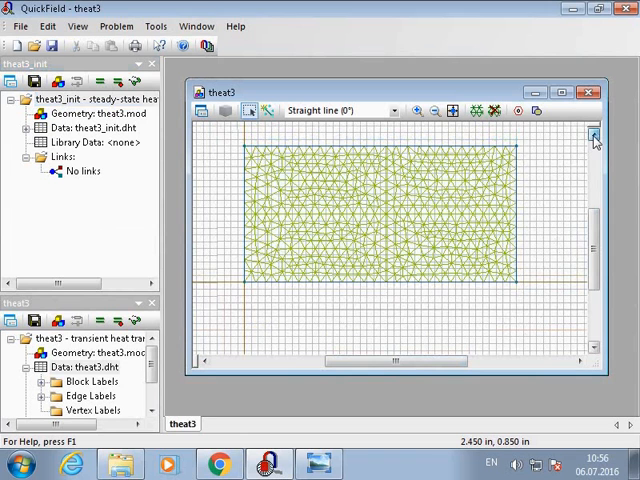
Step: Expand Data: theat3_init.dht and its Block Labels to show the material label
click(25, 129)
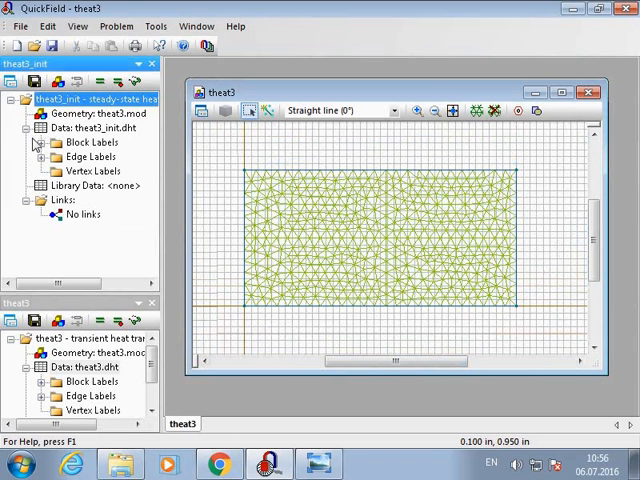
click(41, 143)
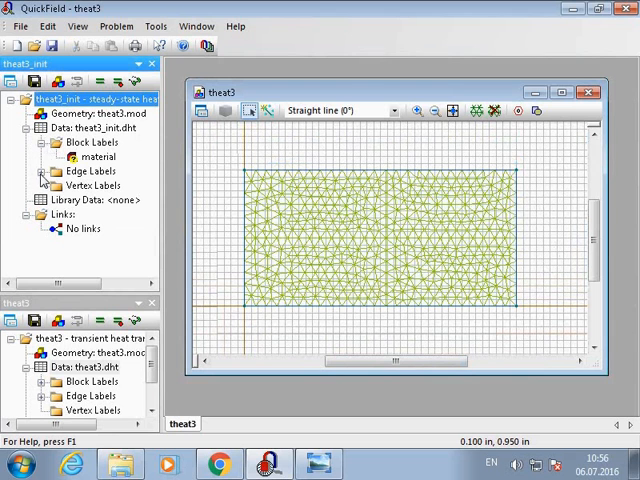
Step: Give the theat3_init material anisotropic conductivity λx 34.6147, λy 6.23687 with specific heat 0 and confirm
double_click(98, 157)
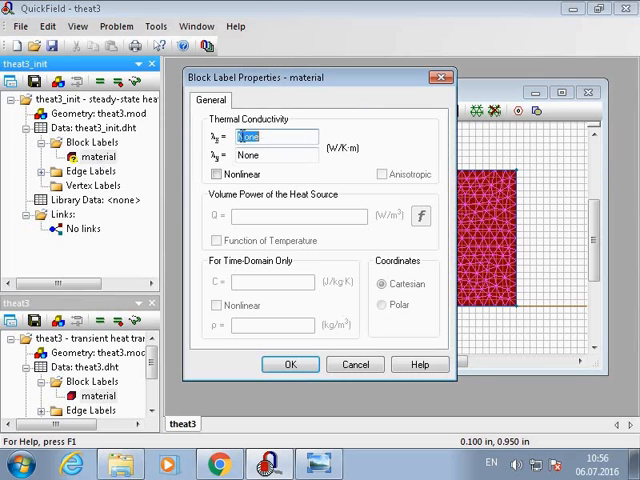
text(34.6147)
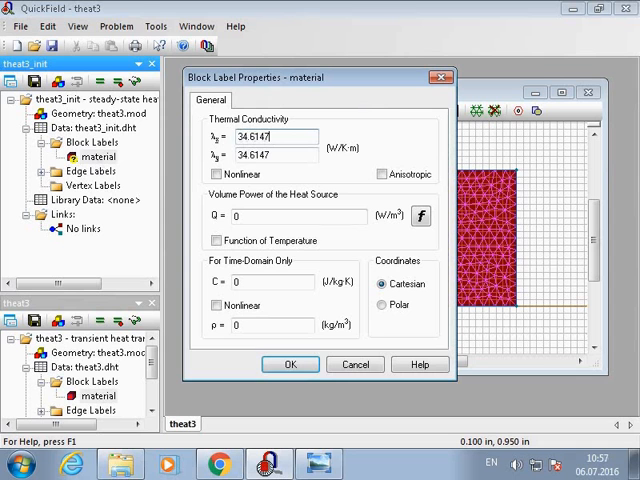
click(382, 174)
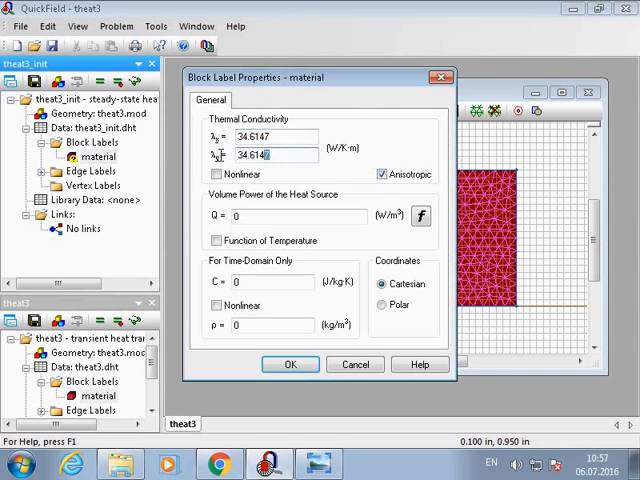
drag(300, 154, 218, 158)
text(6.23687)
click(242, 283)
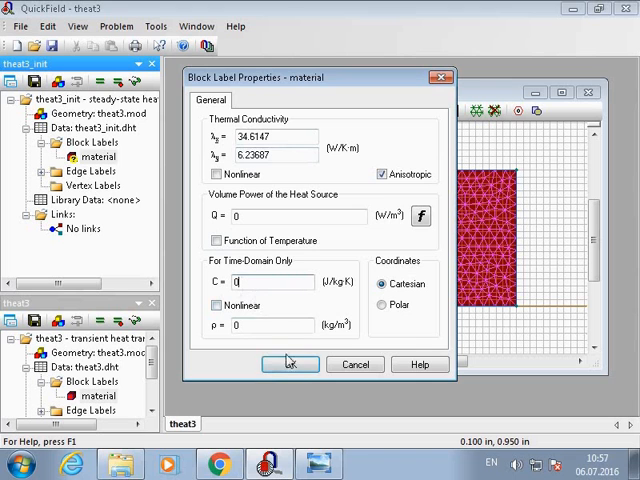
click(290, 364)
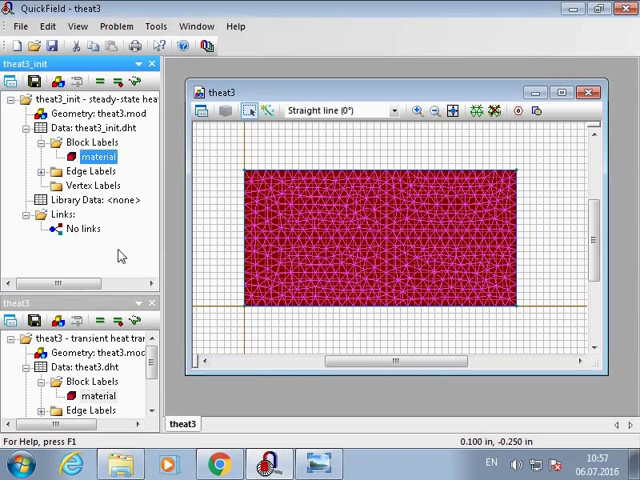
click(42, 172)
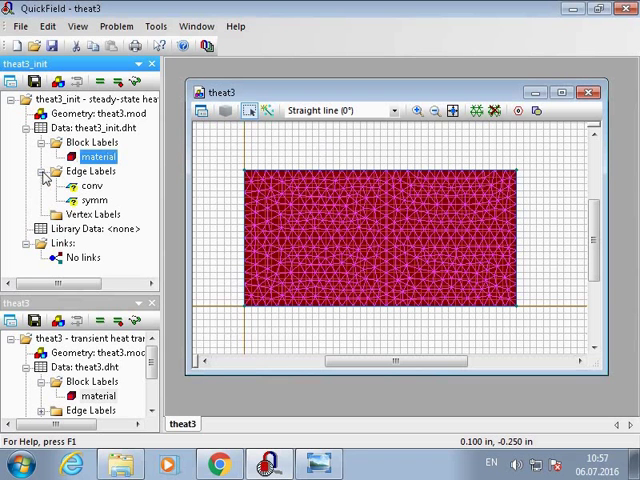
Step: Set the theat3_init conv edge to convection with α 1361.7 and T₀ 260 and confirm
double_click(92, 186)
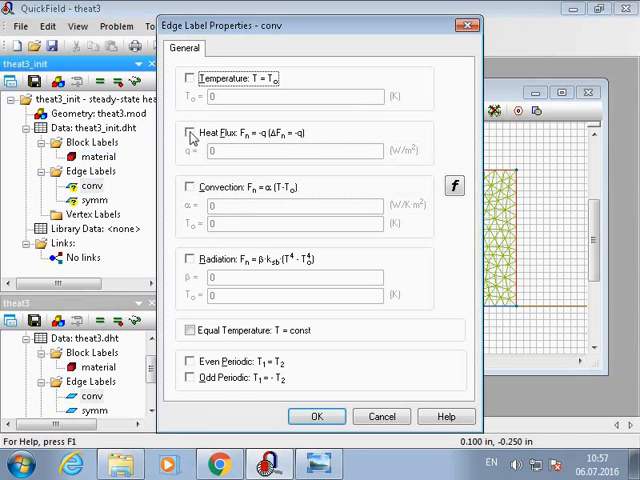
click(190, 188)
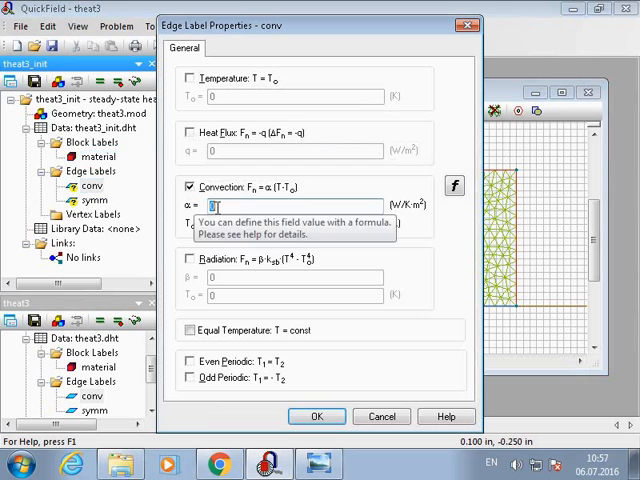
text(1361.7)
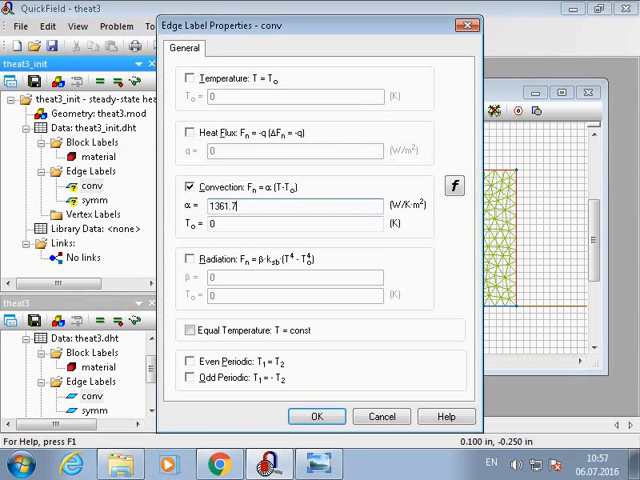
key(Tab)
text(260)
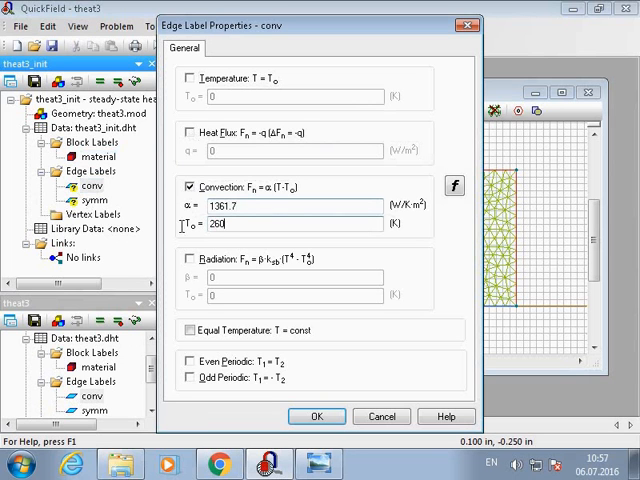
drag(232, 223, 200, 224)
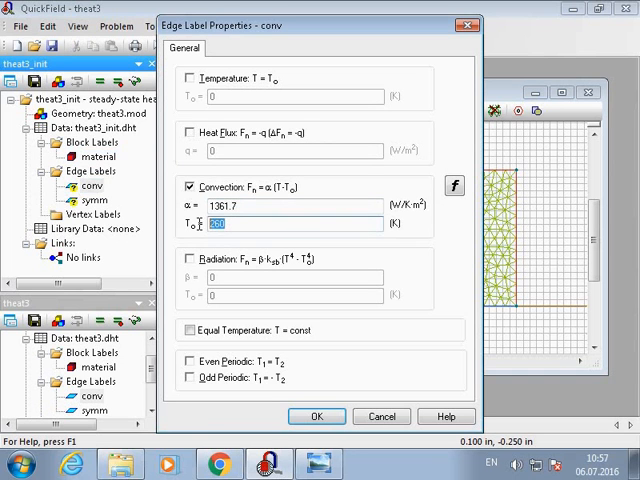
click(232, 223)
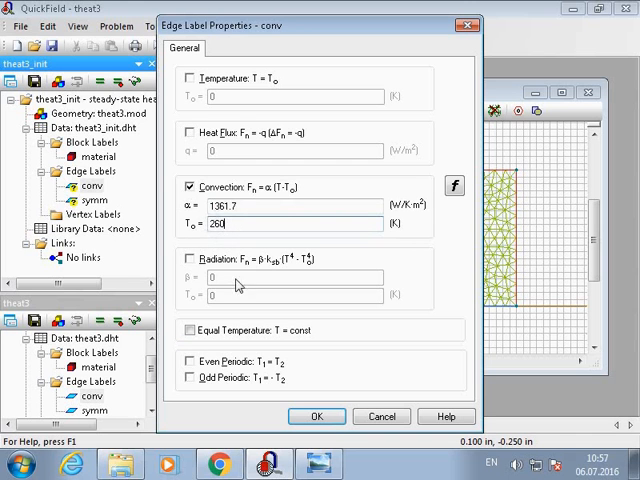
click(317, 416)
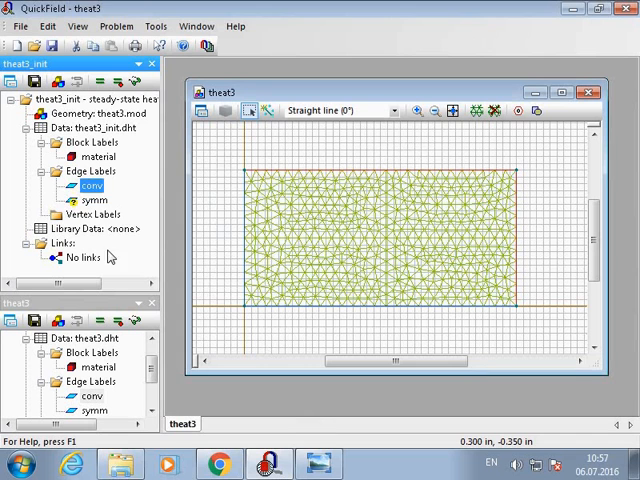
Step: Give the theat3_init symm edge a zero heat flux condition and confirm
double_click(94, 200)
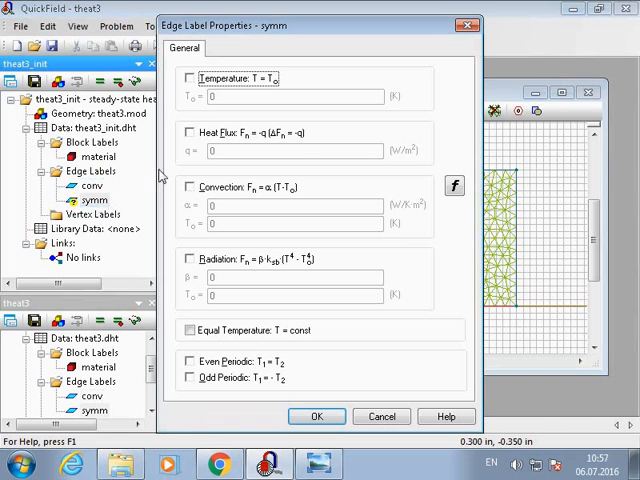
click(189, 133)
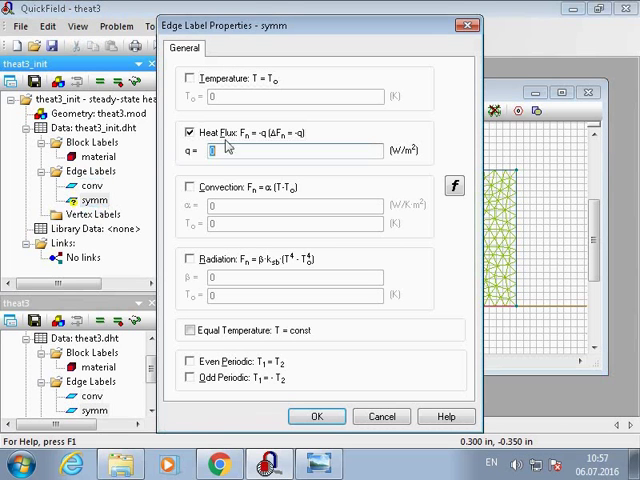
click(317, 416)
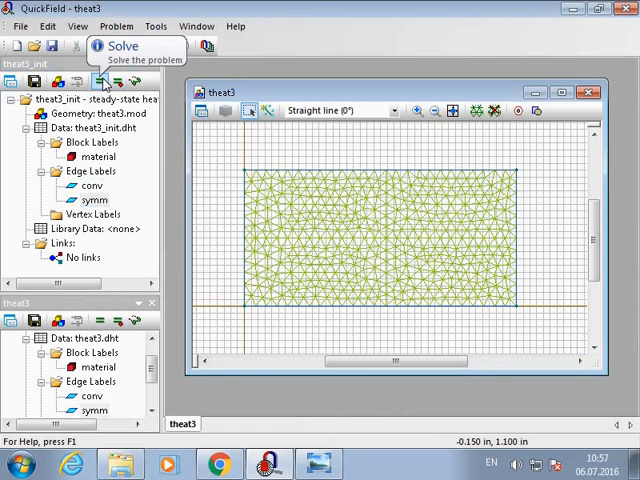
Step: Solve theat3_init, saving first, and view its temperature results
click(100, 82)
click(306, 291)
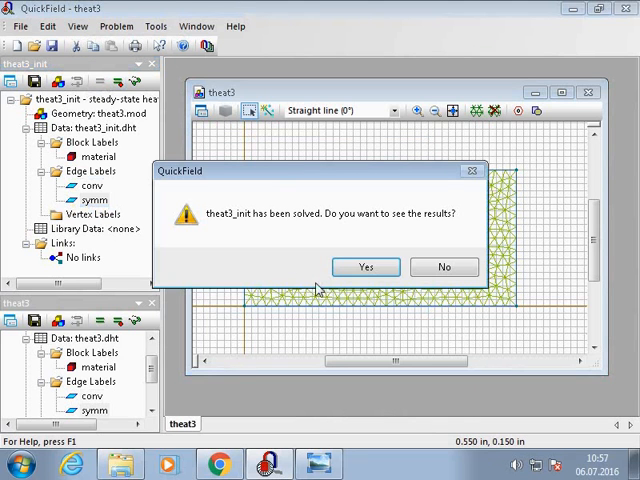
click(366, 267)
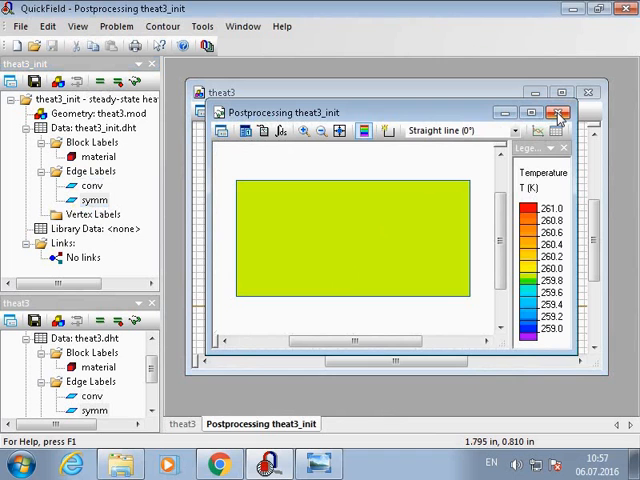
Step: Close the theat3_init postprocessing window and the theat3 mesh window
click(560, 115)
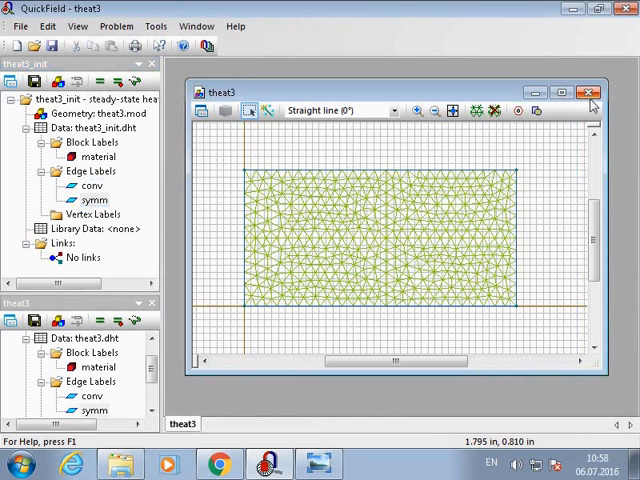
click(591, 95)
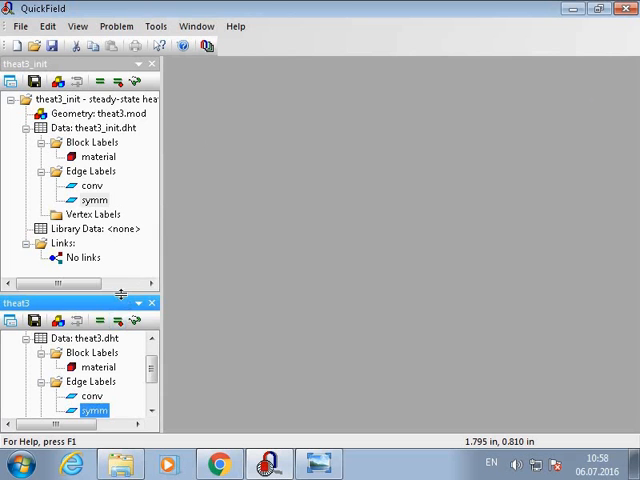
Step: Open the theat3.mod geometry model with its mesh from the theat3 problem tree
drag(120, 298, 120, 205)
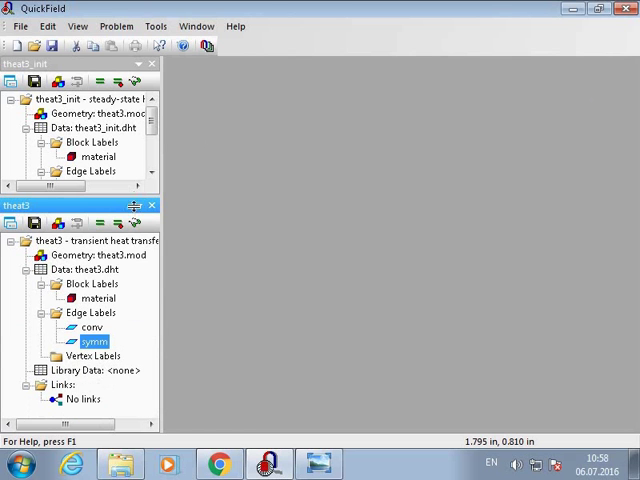
click(76, 259)
double_click(76, 259)
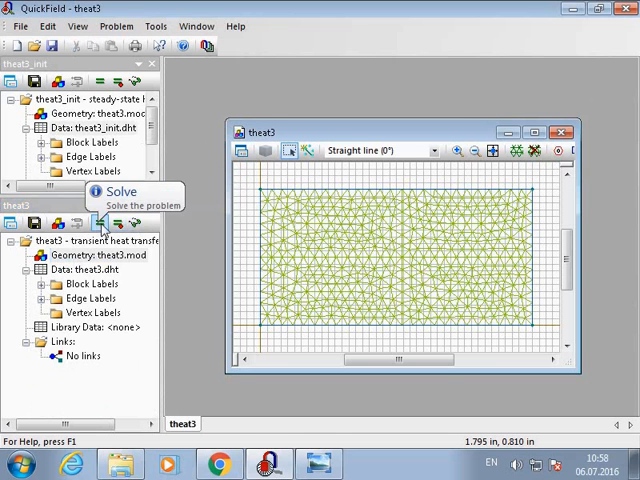
Step: Solve the transient theat3 problem, saving modified files and declining to view results yet
click(116, 222)
click(308, 292)
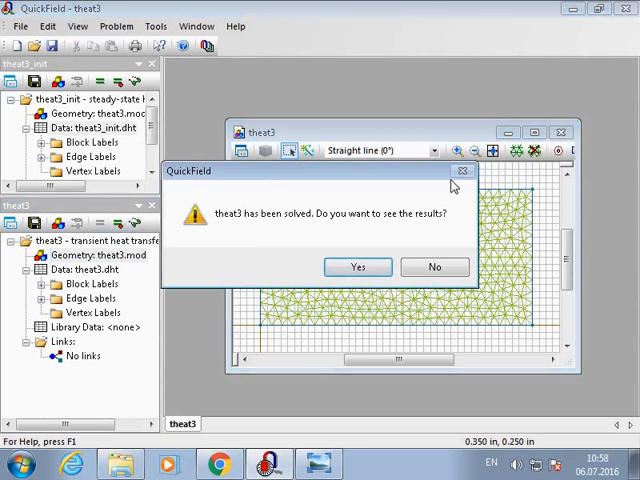
click(435, 268)
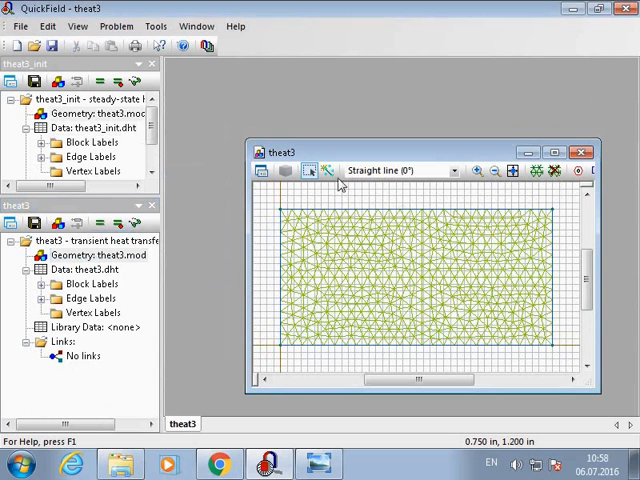
mouse_move(352, 152)
mouse_down()
mouse_move(300, 87)
mouse_move(293, 88)
mouse_up()
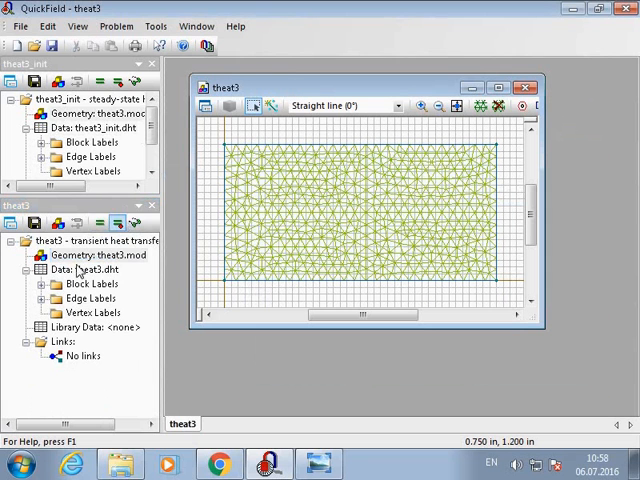
click(85, 256)
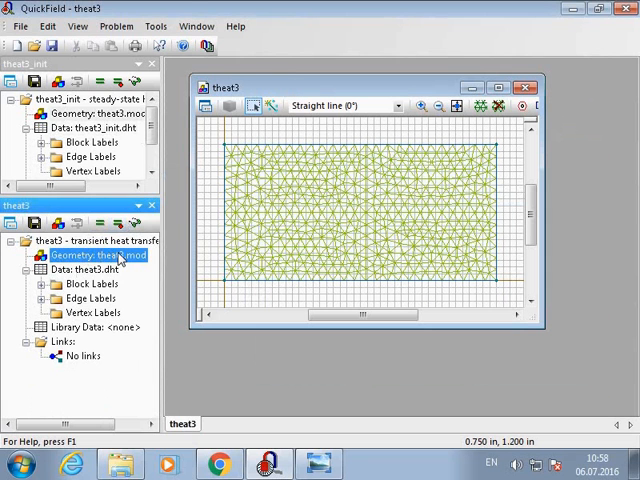
Step: In theat3's Problem Properties Links, choose Temperature field as the imported data type
right_click(120, 259)
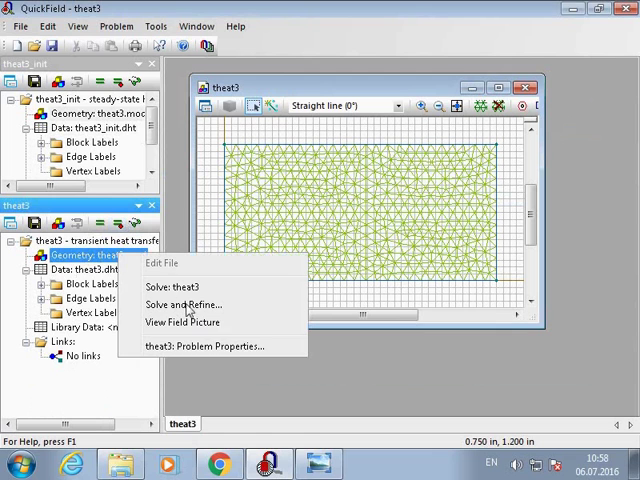
click(230, 348)
click(207, 103)
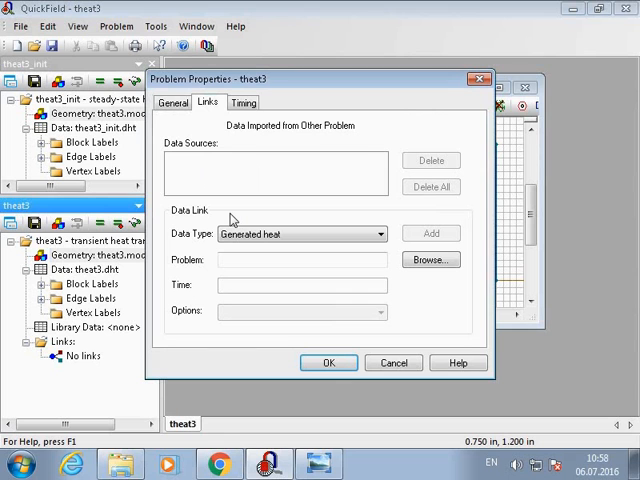
click(297, 234)
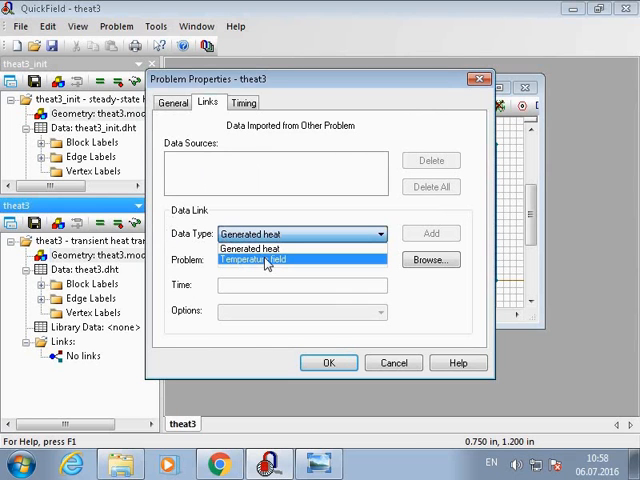
click(267, 260)
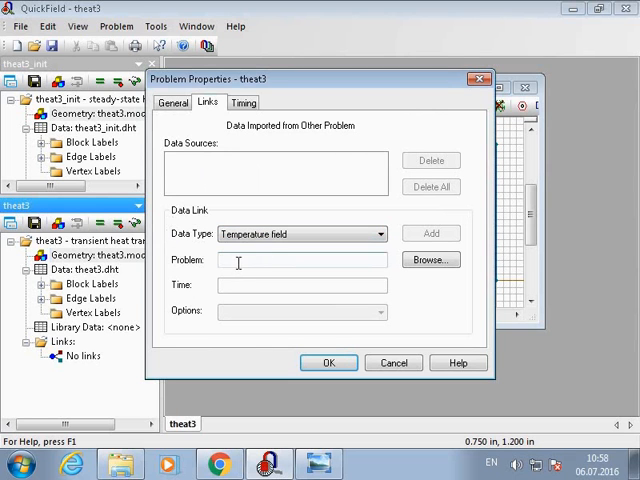
Step: Add theat3_init.pbm as the temperature-field source and accept invalidating the old solution
click(430, 260)
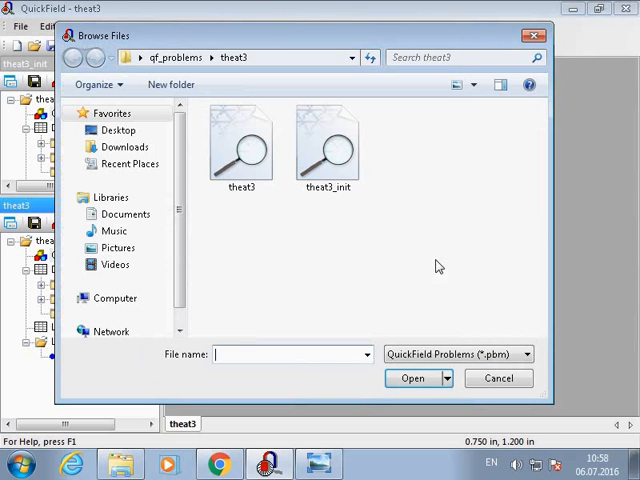
click(330, 150)
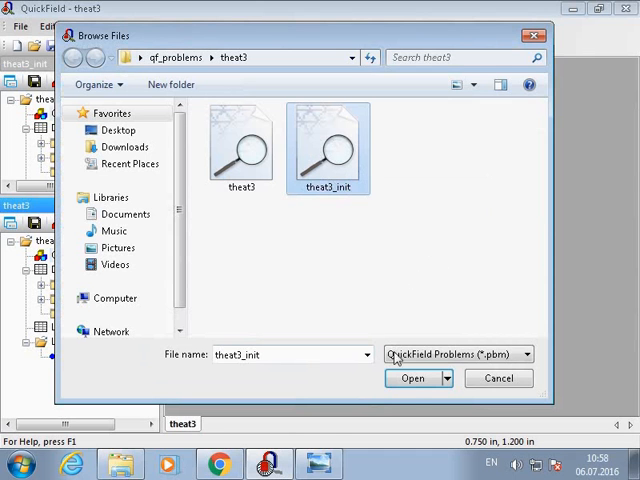
click(413, 378)
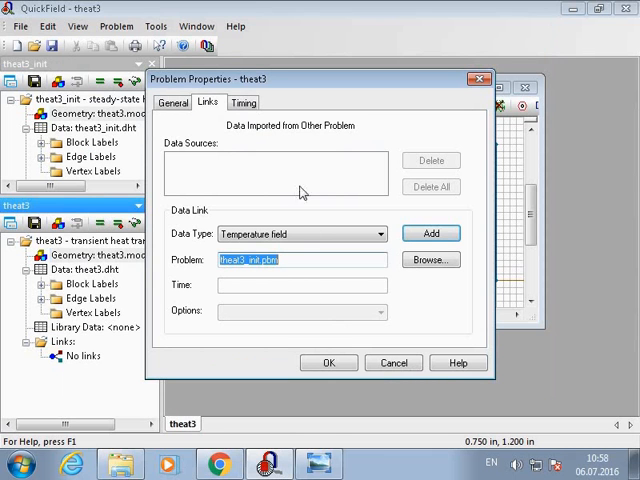
click(431, 233)
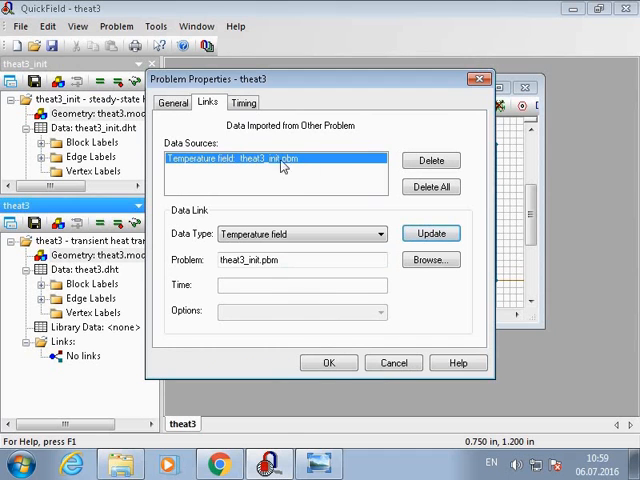
click(329, 363)
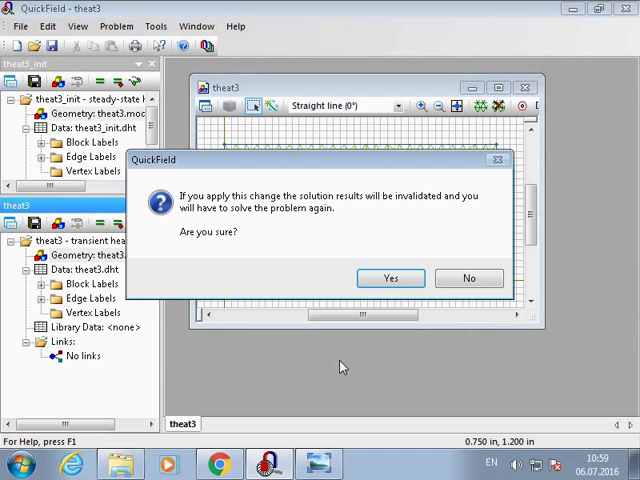
click(391, 279)
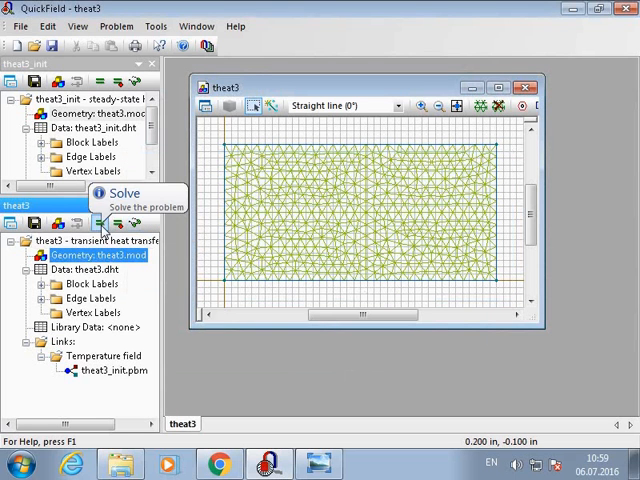
Step: Re-solve theat3, saving changes, and show the temperature contour results
click(100, 222)
click(308, 283)
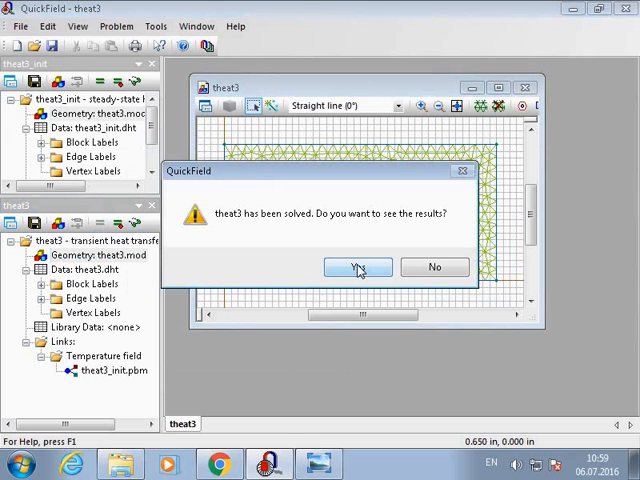
click(358, 268)
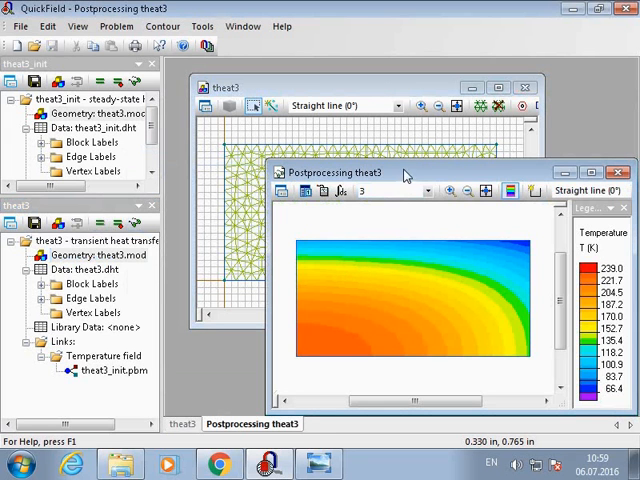
Step: Enlarge the results window over the workspace and widen the temperature legend pane
drag(406, 176, 328, 74)
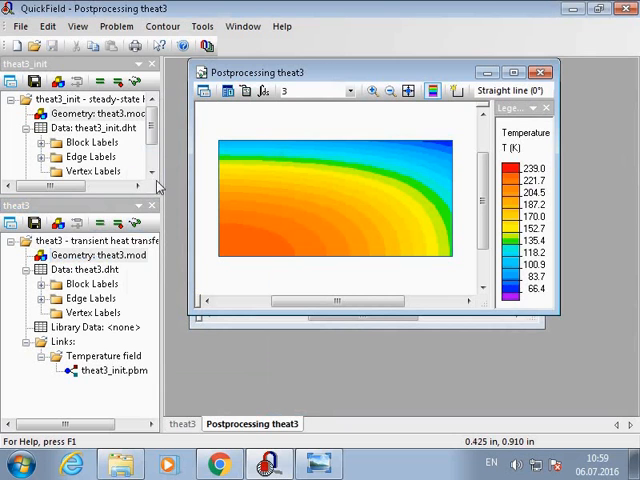
drag(157, 171, 80, 171)
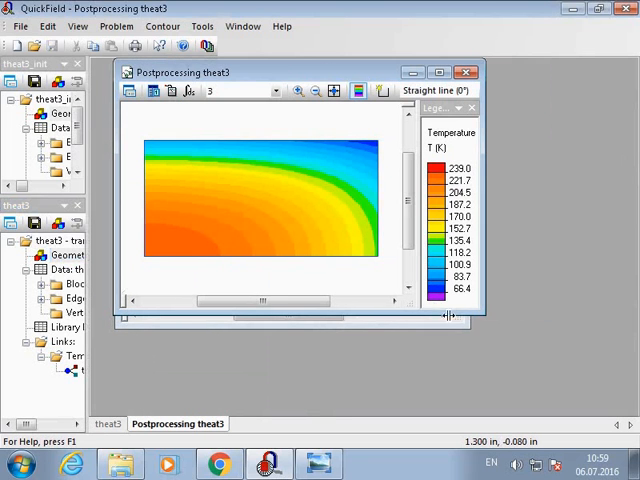
mouse_move(480, 316)
mouse_down()
mouse_move(546, 360)
mouse_move(580, 368)
mouse_up()
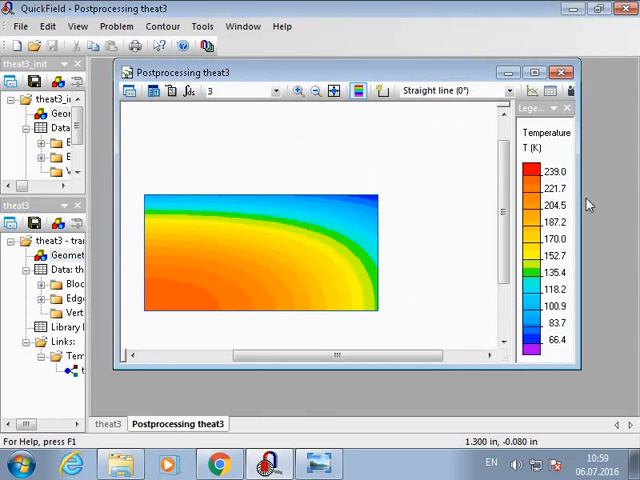
drag(580, 210, 630, 210)
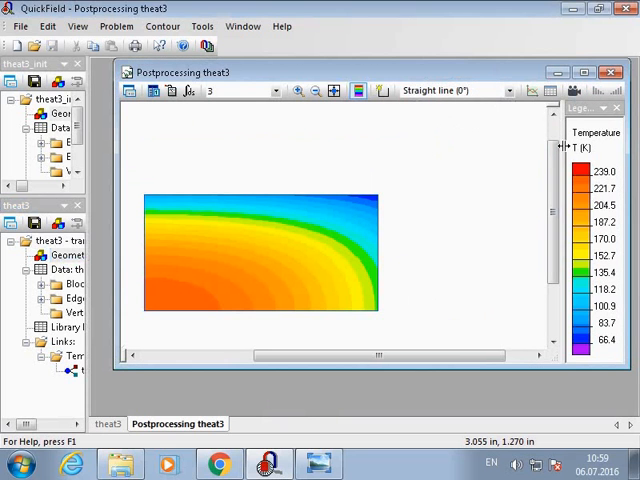
drag(565, 147, 525, 147)
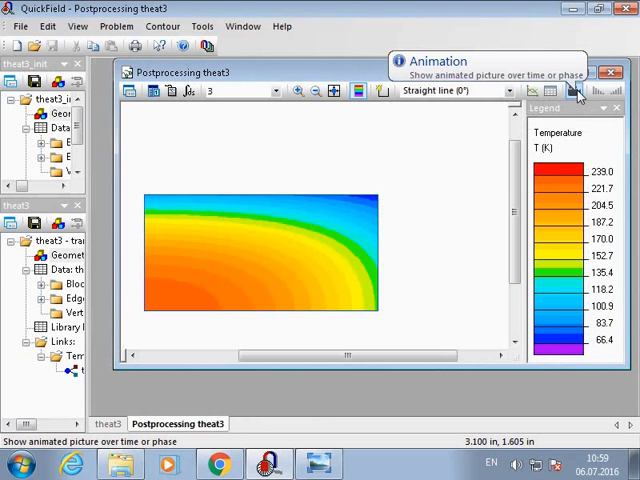
Step: Animate the transient temperature field, then switch to the quickfield.com reference results page
click(577, 92)
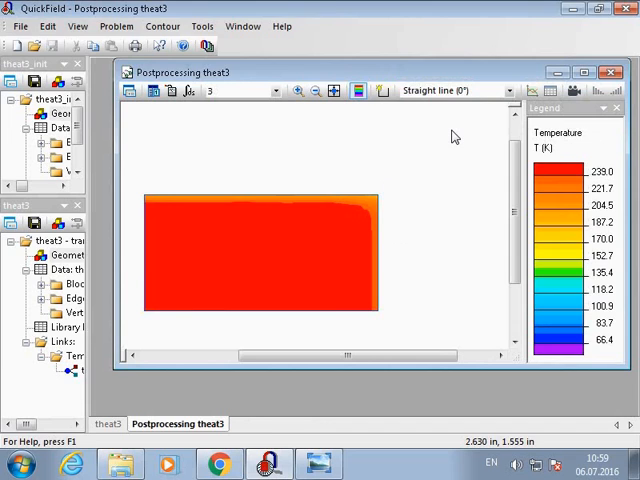
key(alt+Tab)
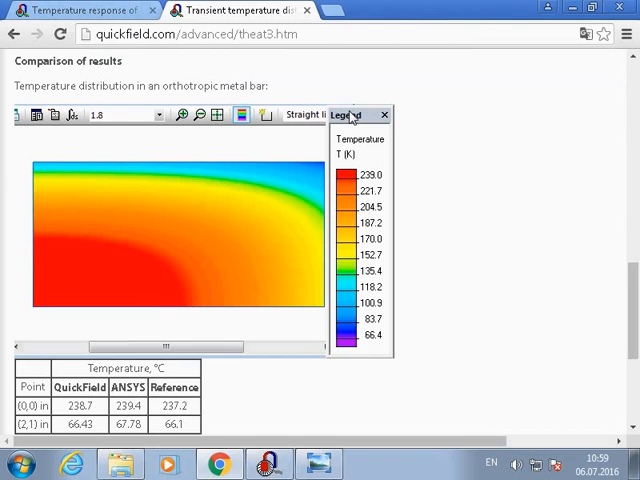
scroll(316, 195, down, 1)
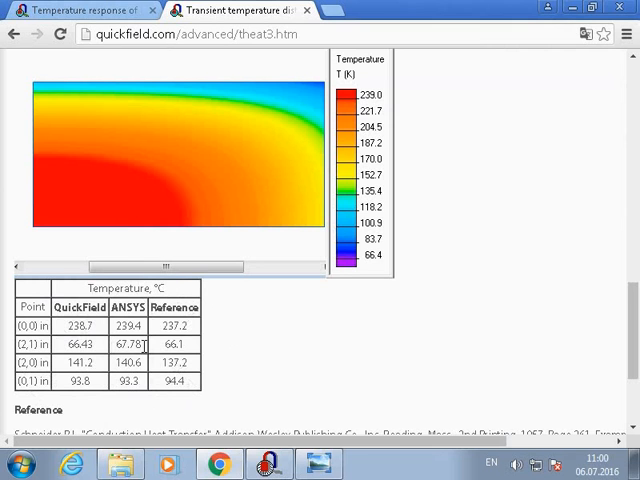
scroll(143, 381, down, 1)
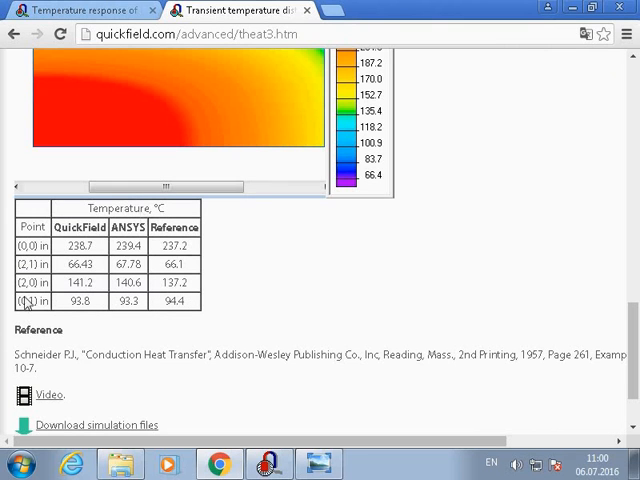